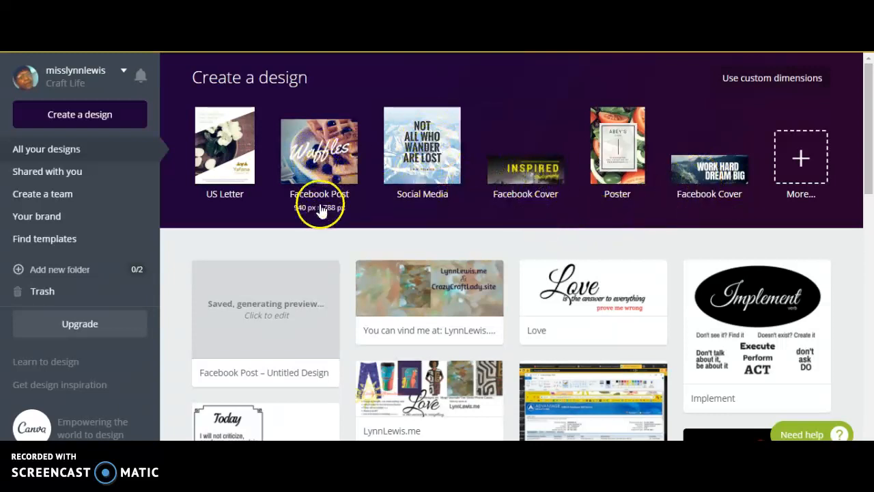
# Create a new Facebook Post design (940 px × 788 px) and add a heading text to the blank page
pyautogui.click(335, 159)
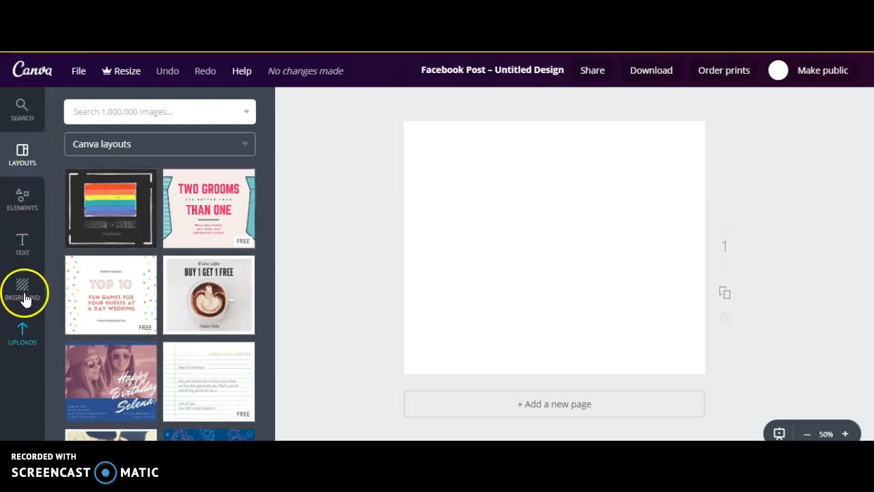
pyautogui.click(20, 253)
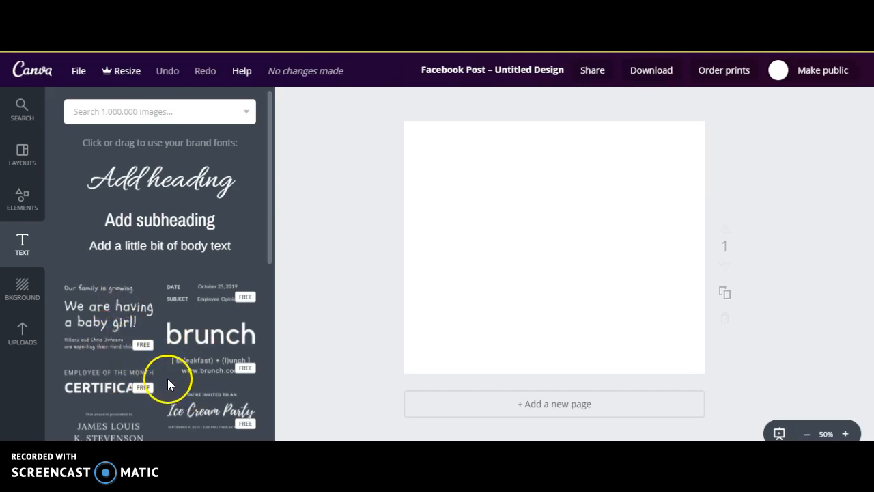
pyautogui.click(185, 183)
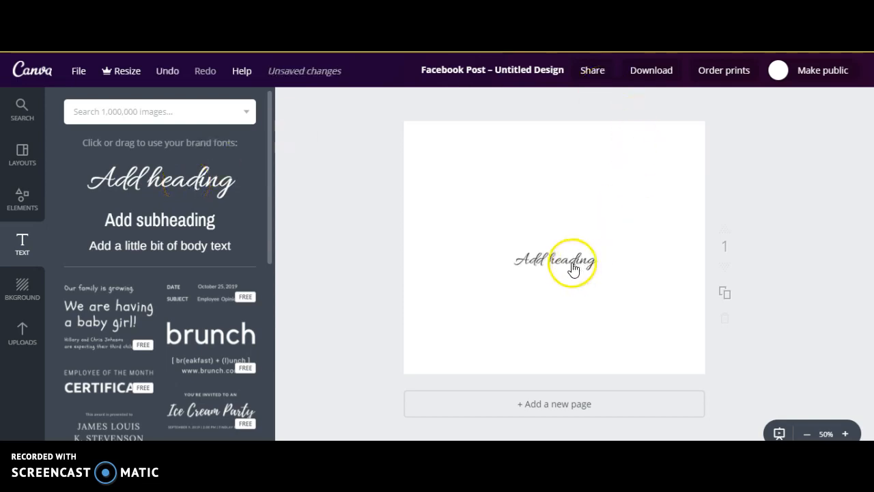
# Change the font of the heading text to Courgette
pyautogui.click(585, 271)
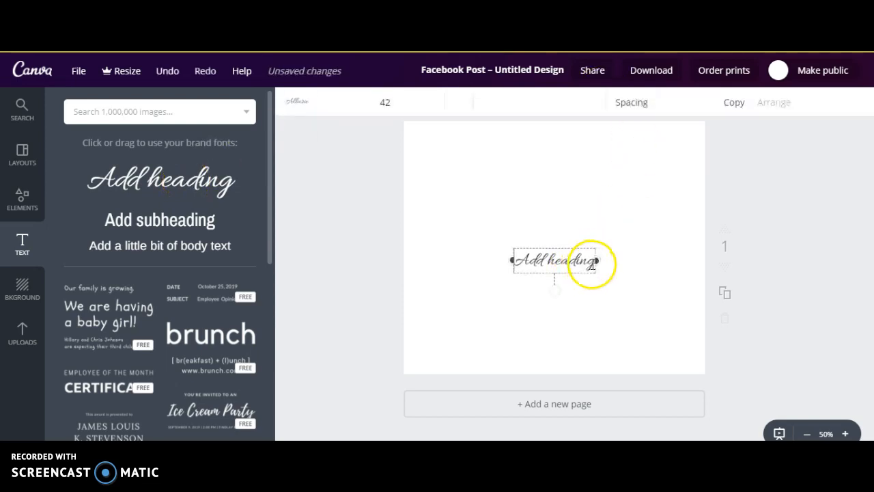
pyautogui.click(578, 265)
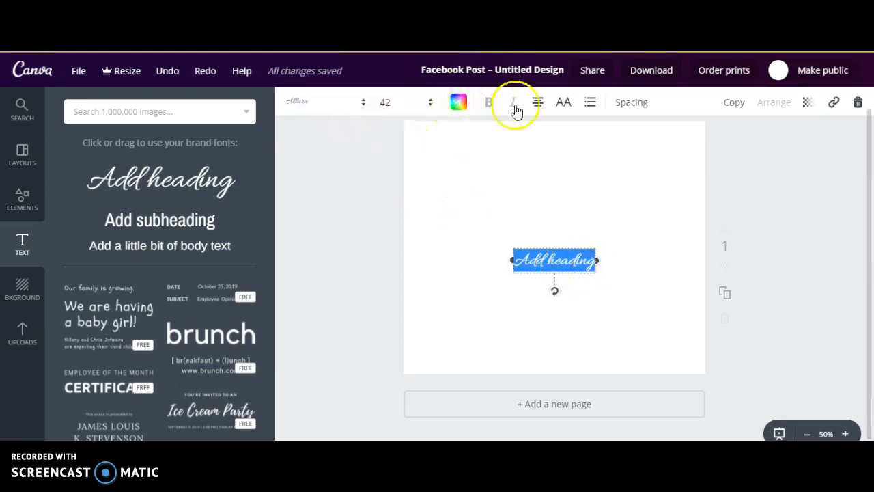
pyautogui.click(363, 110)
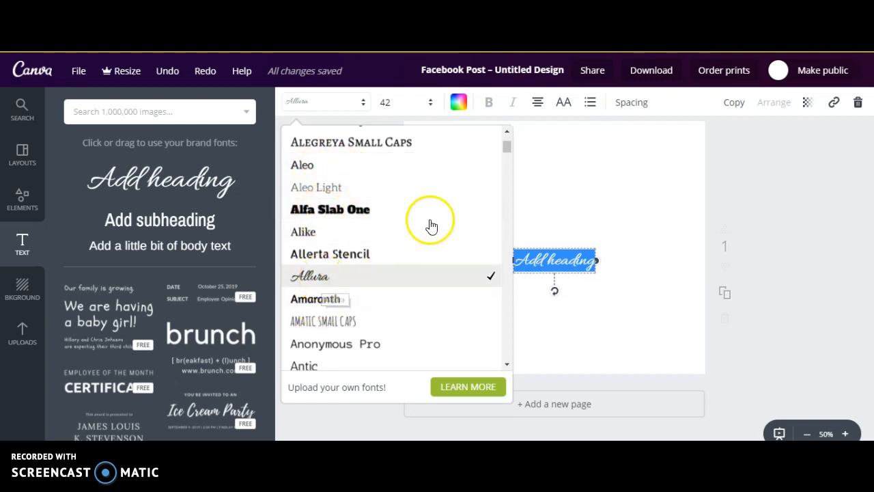
pyautogui.scroll(2, 505, 144)
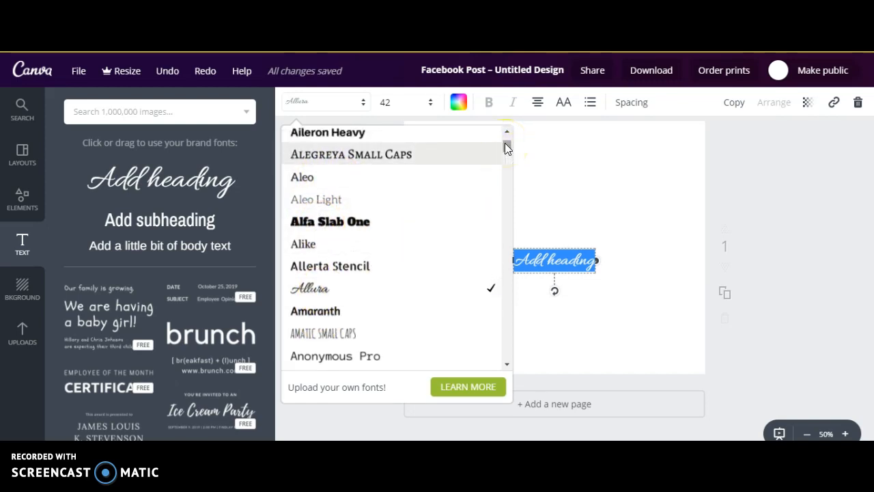
pyautogui.scroll(1, 505, 143)
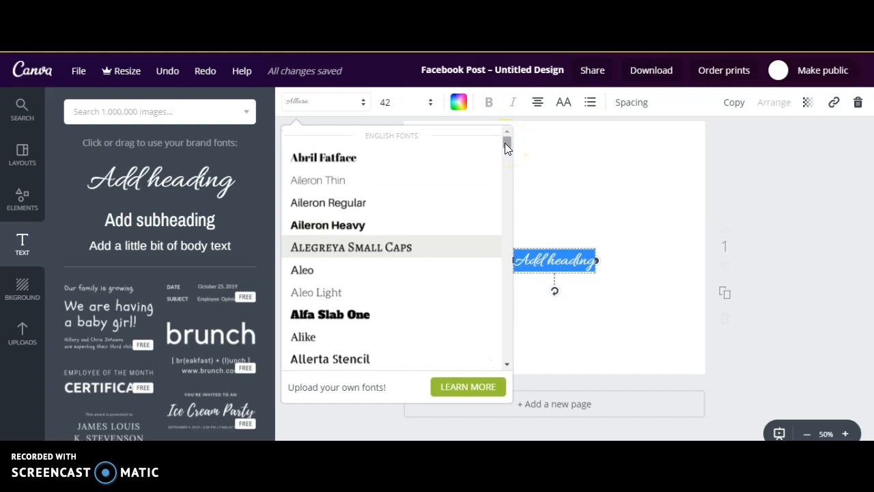
pyautogui.moveTo(506, 142); pyautogui.dragTo(505, 190)
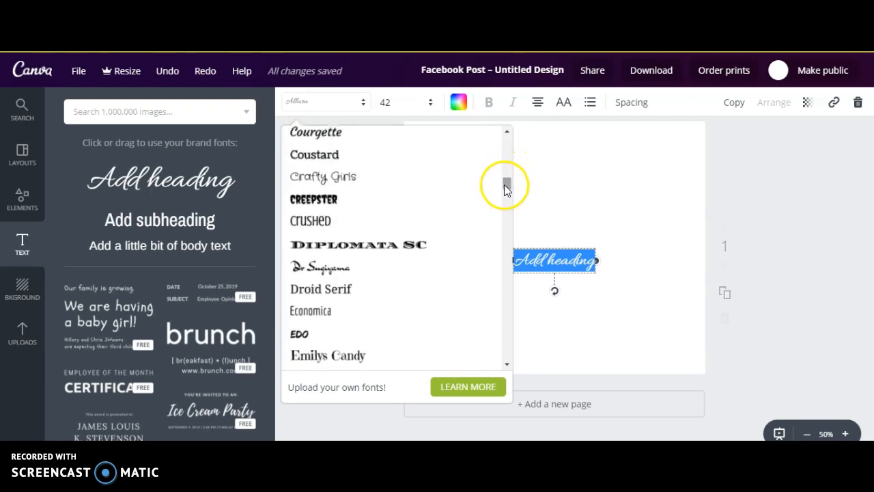
pyautogui.click(343, 140)
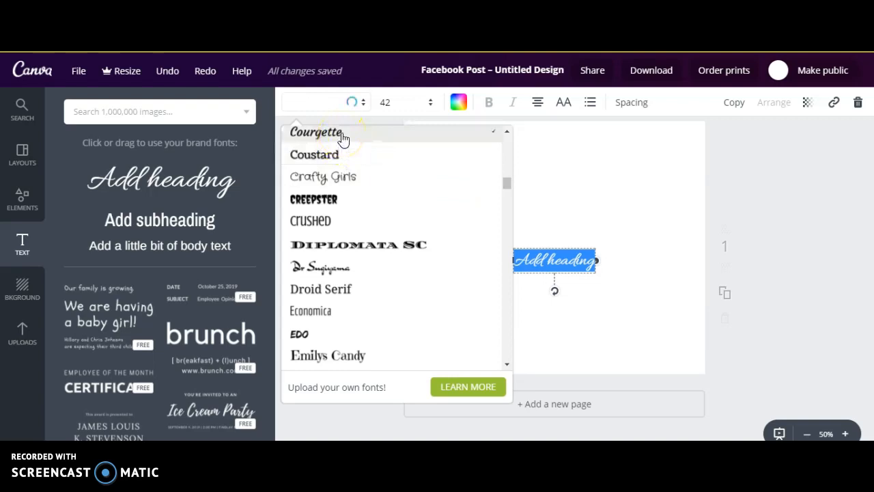
pyautogui.click(343, 139)
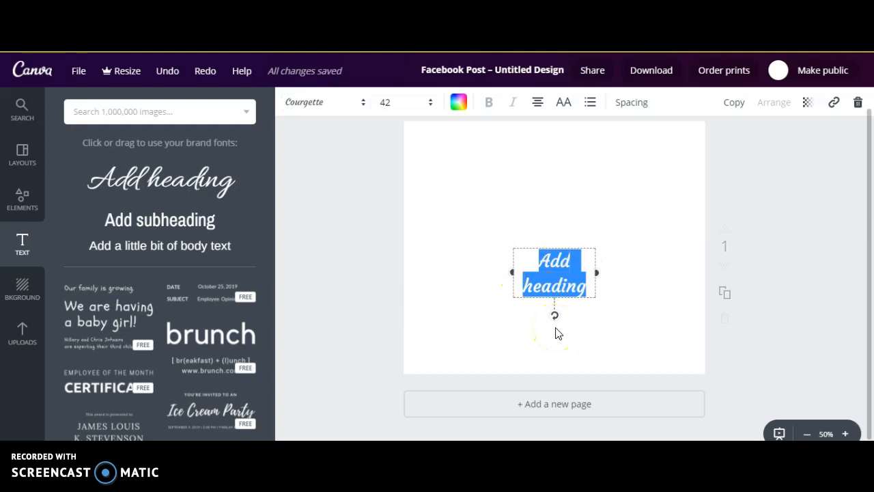
# Replace the whole placeholder heading text with a person's first name
pyautogui.click(582, 284)
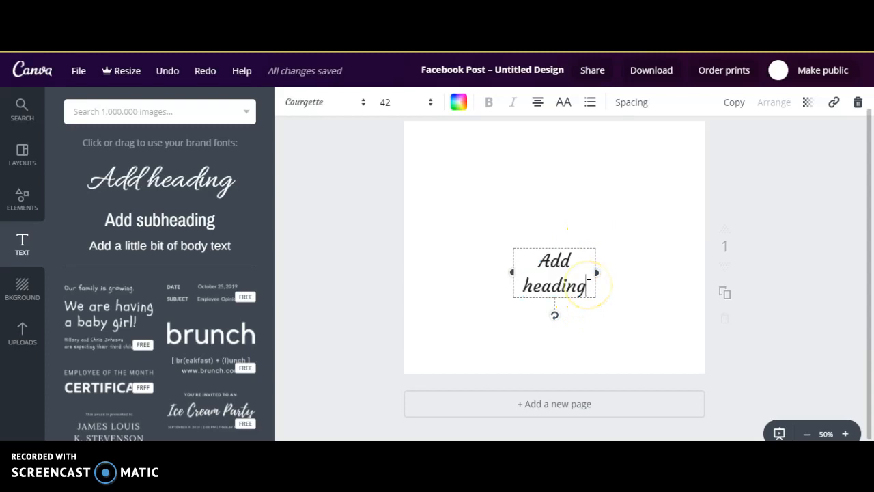
pyautogui.tripleClick(533, 262)
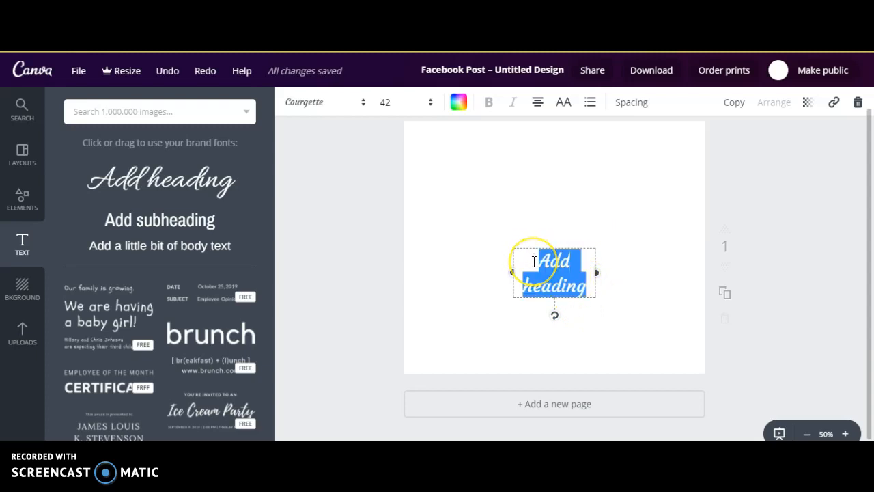
pyautogui.write('M')
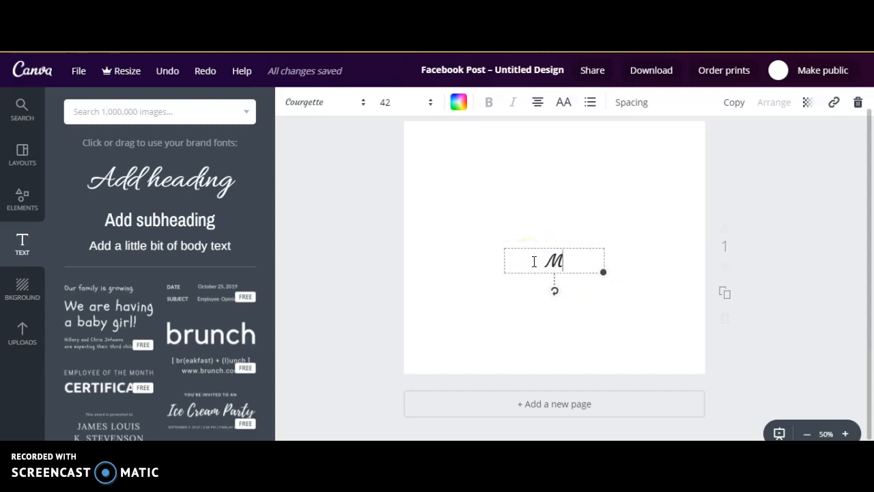
pyautogui.write('ary')
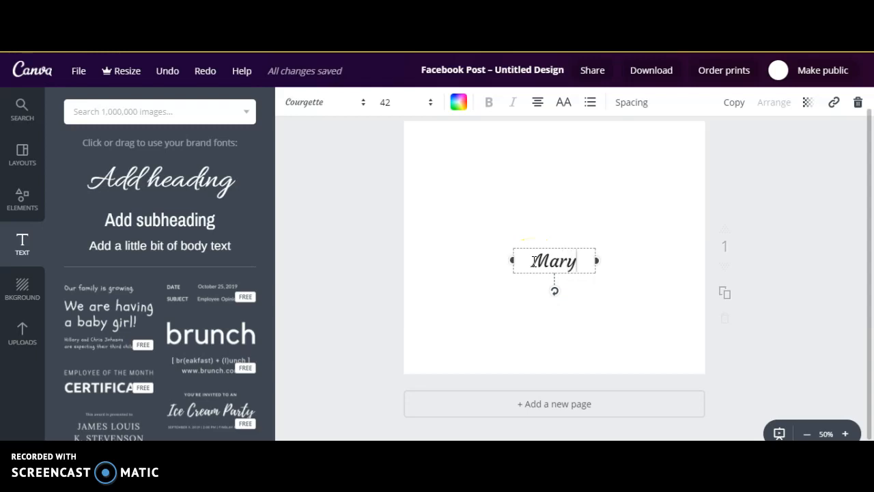
# Set the heading's font size to 144 and move it up to about the middle of the page
pyautogui.click(390, 101)
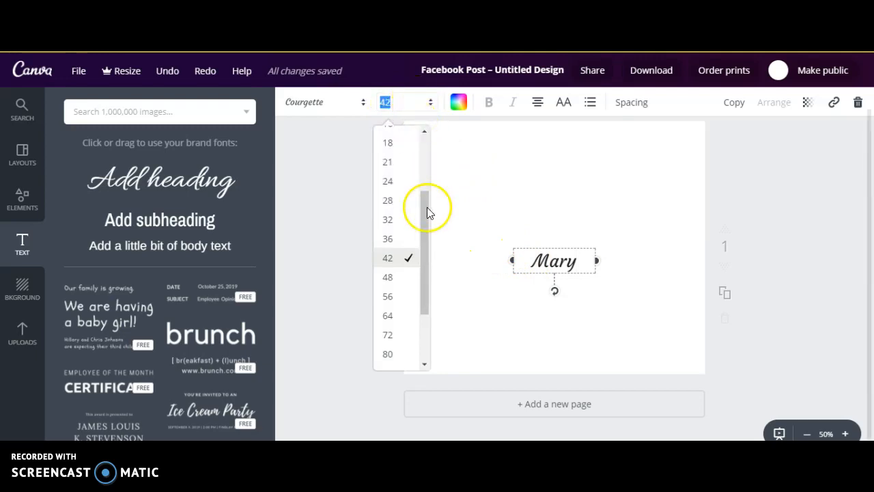
pyautogui.moveTo(426, 207); pyautogui.dragTo(429, 290)
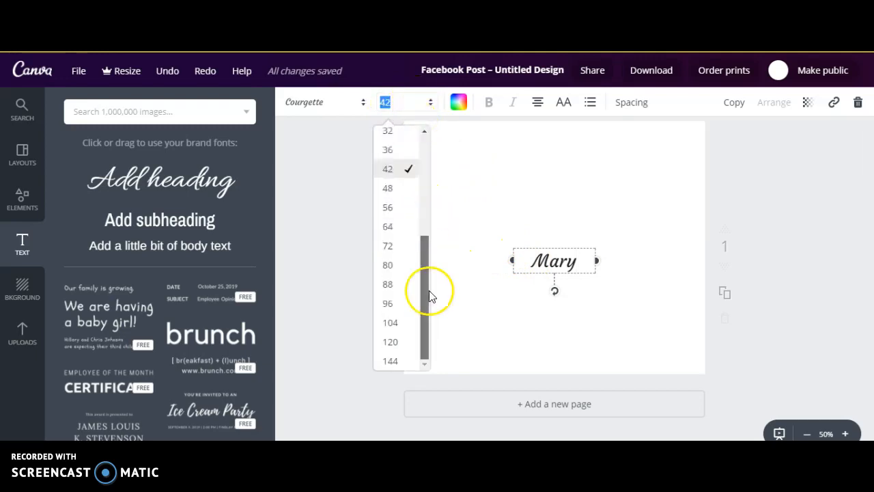
pyautogui.click(395, 365)
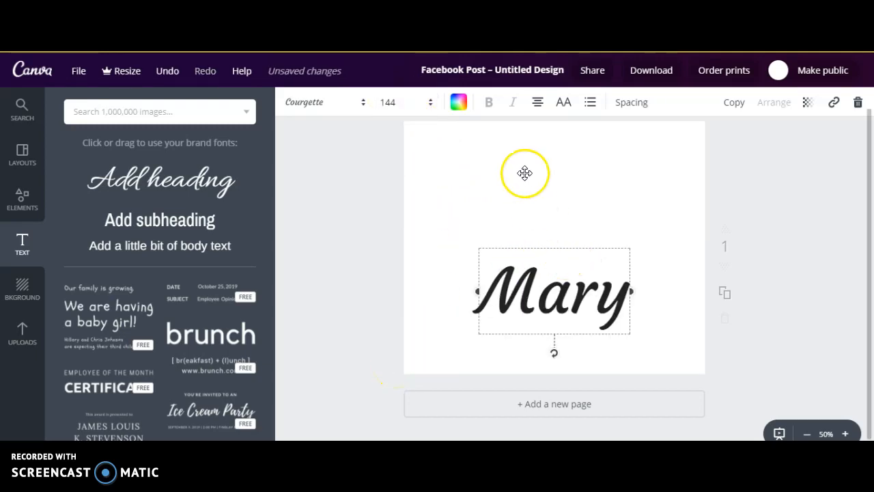
pyautogui.click(535, 222)
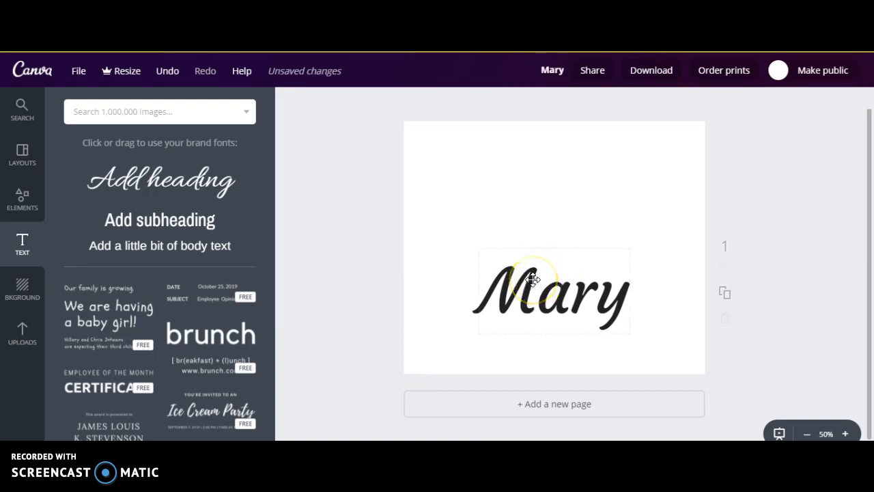
pyautogui.moveTo(542, 270); pyautogui.dragTo(541, 211)
# Try the dark purple brand color #1e0139 on the heading text, followed by the dark green from the default palette
pyautogui.click(523, 228)
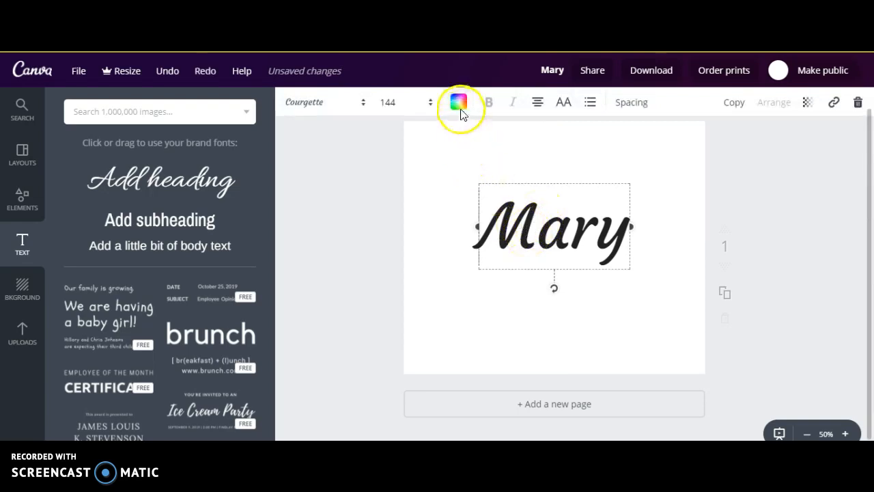
pyautogui.click(459, 103)
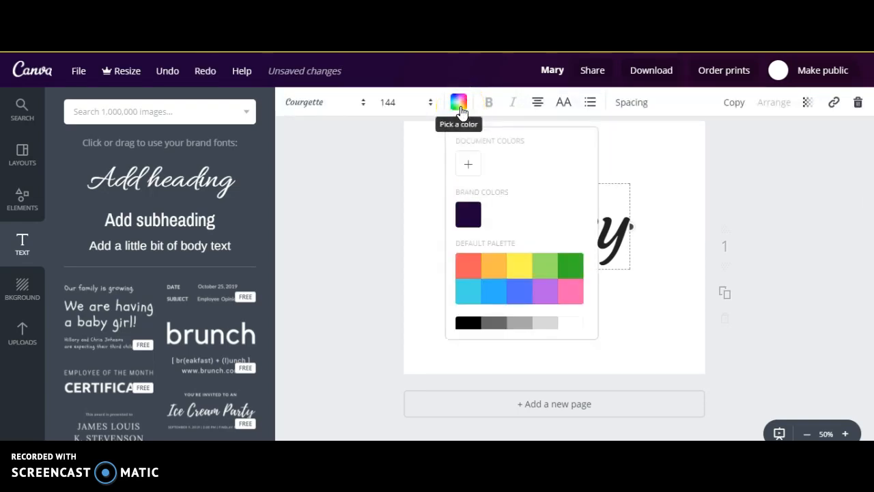
pyautogui.click(466, 216)
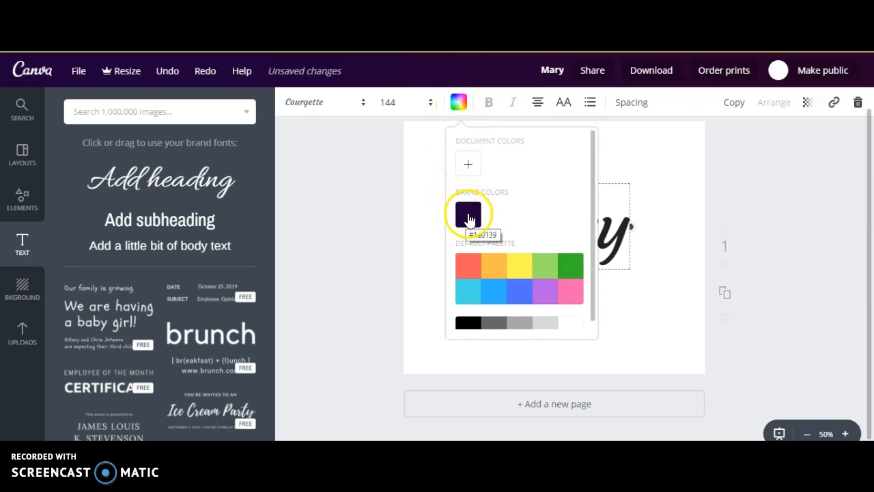
pyautogui.click(469, 218)
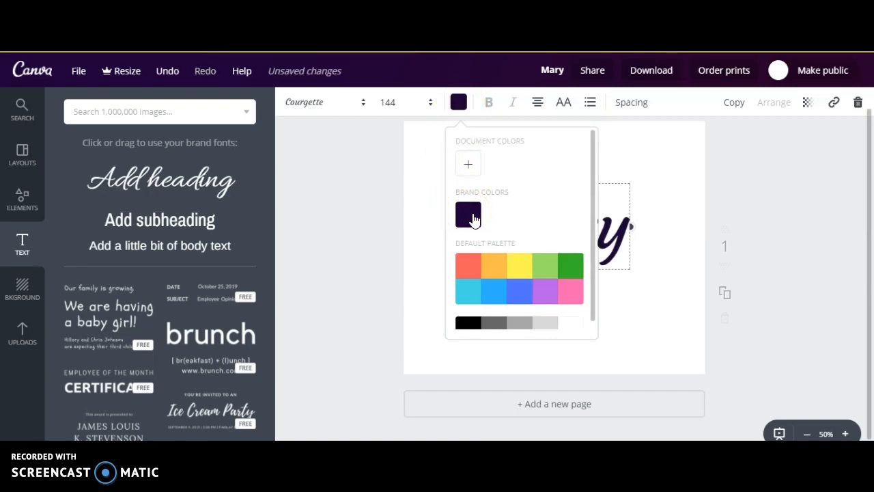
pyautogui.click(468, 220)
pyautogui.click(563, 276)
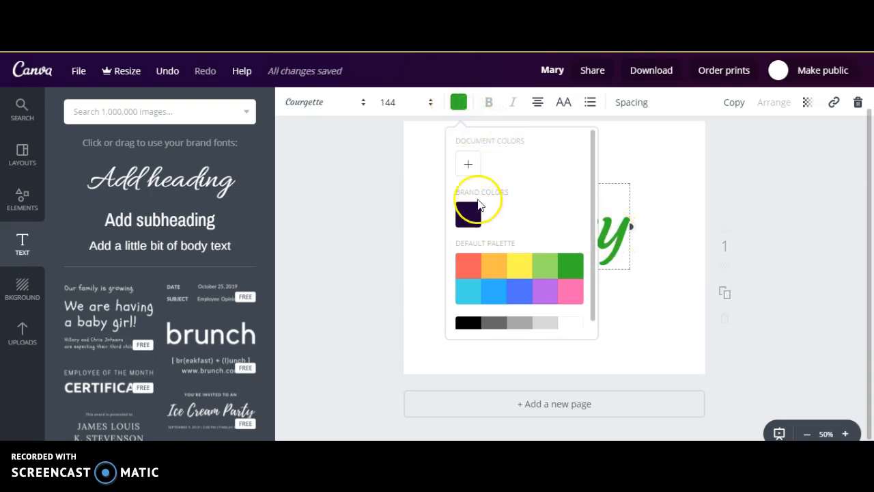
# Add a custom document color for the heading text and darken it to the green 2f8c1d
pyautogui.click(469, 166)
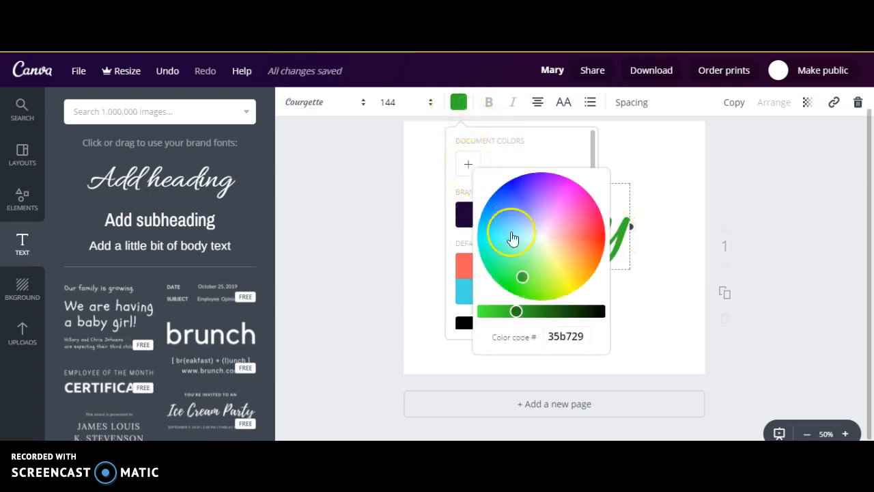
pyautogui.moveTo(531, 278); pyautogui.dragTo(525, 279)
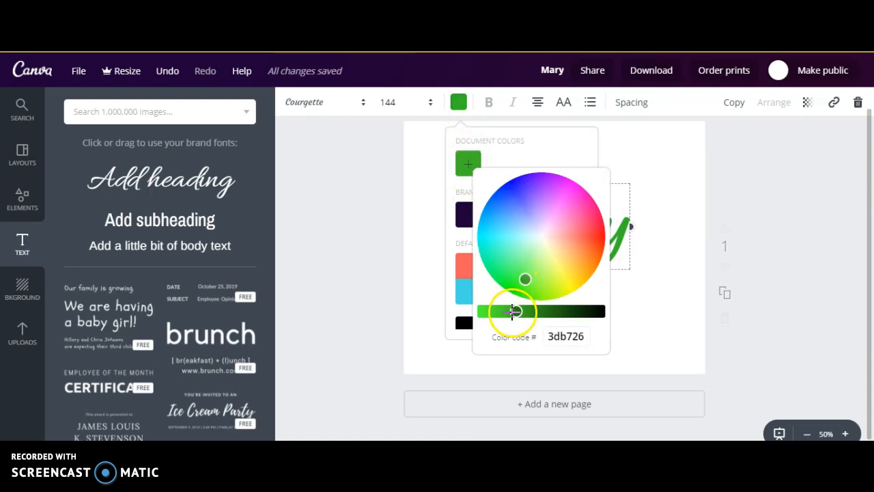
pyautogui.moveTo(515, 312); pyautogui.dragTo(535, 311)
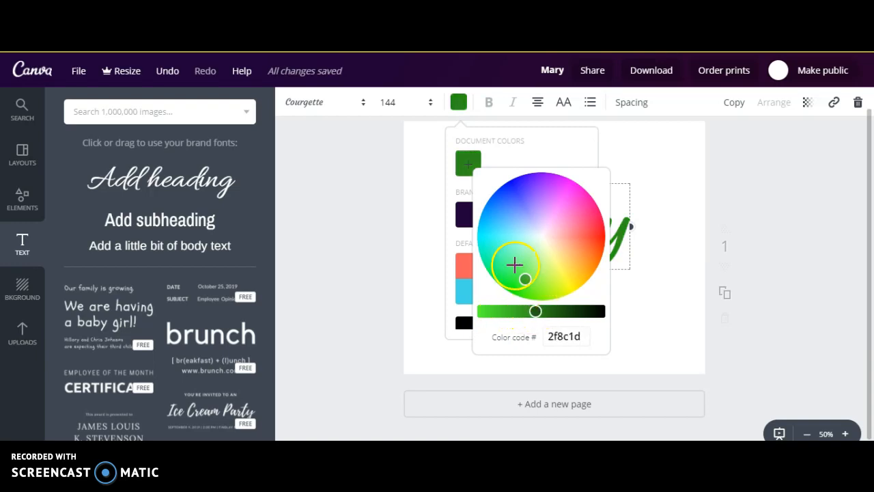
# Change the heading's custom color to dark blue with color code 170781
pyautogui.click(517, 195)
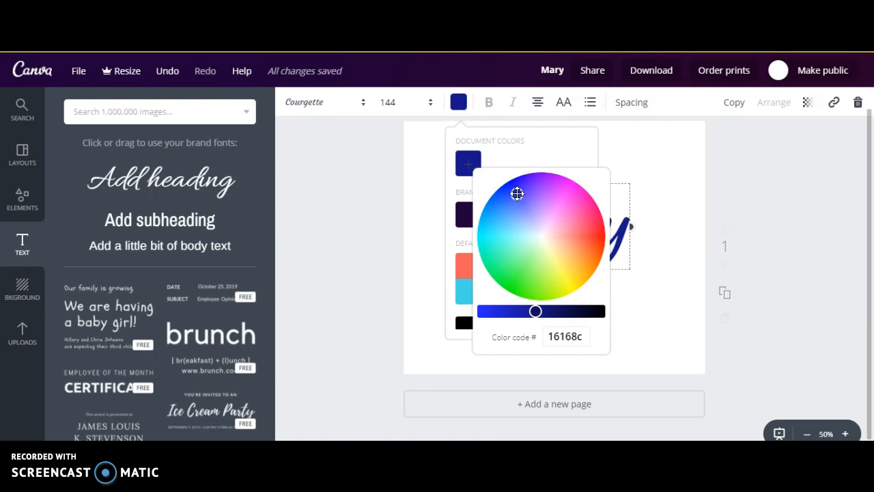
pyautogui.click(521, 197)
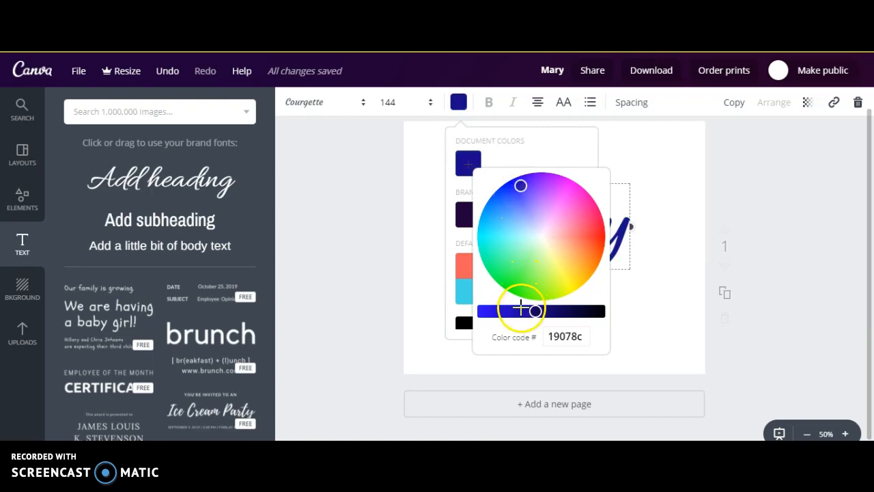
pyautogui.moveTo(535, 311); pyautogui.dragTo(540, 310)
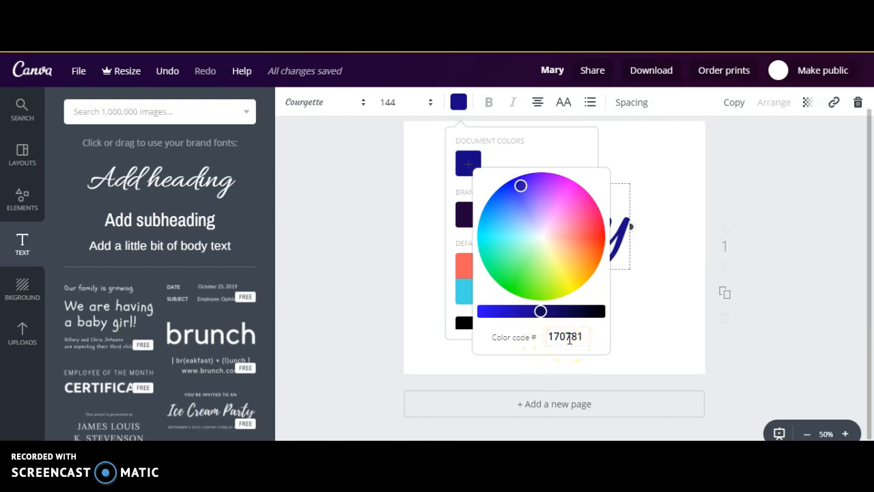
pyautogui.click(566, 336)
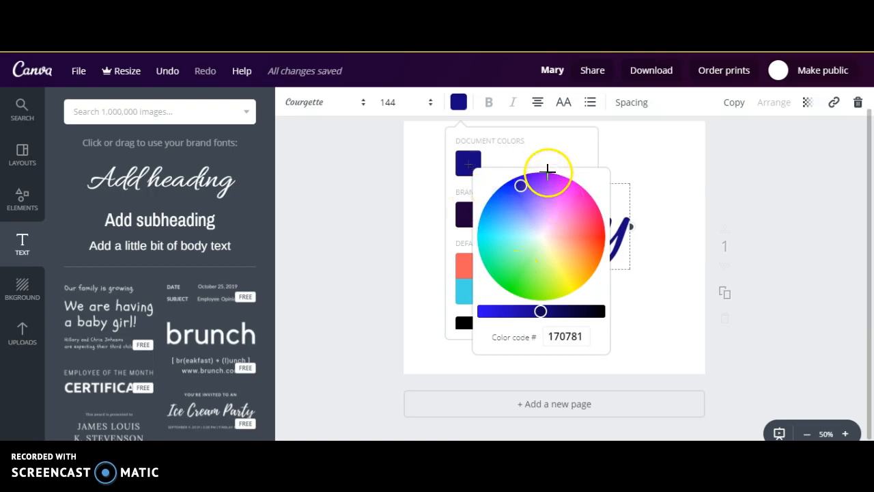
pyautogui.click(439, 175)
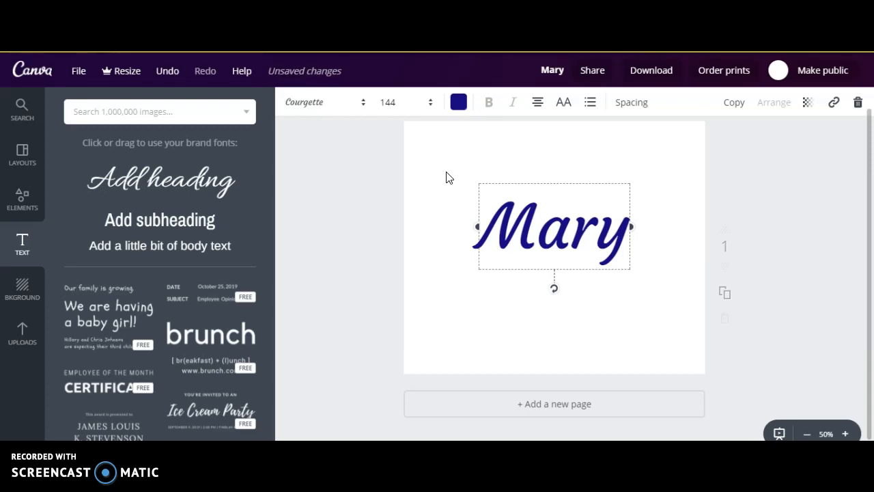
pyautogui.click(420, 182)
pyautogui.click(502, 236)
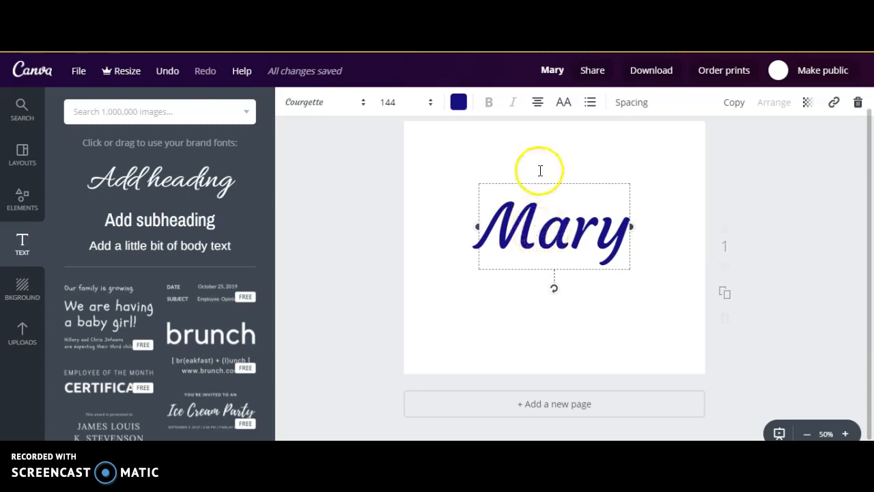
pyautogui.click(536, 230)
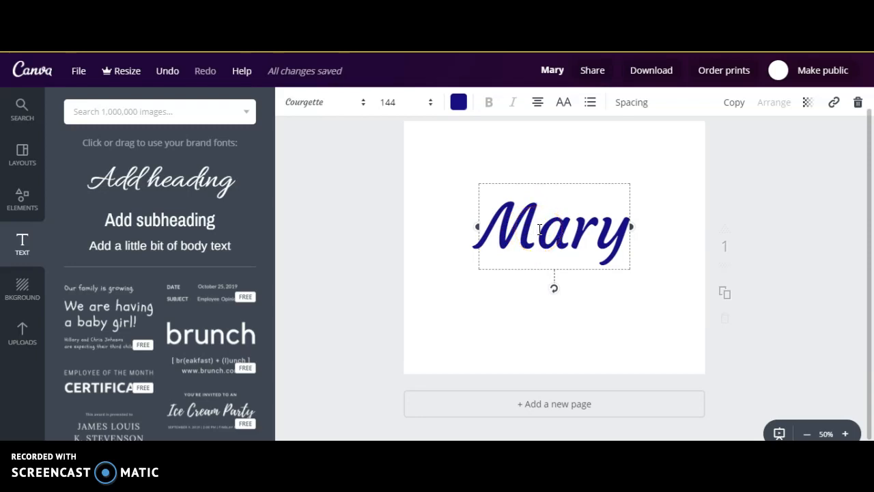
# Delete the heading's initial capital and add a separate body text box reading M near the bottom of the page
pyautogui.press('BackSpace')
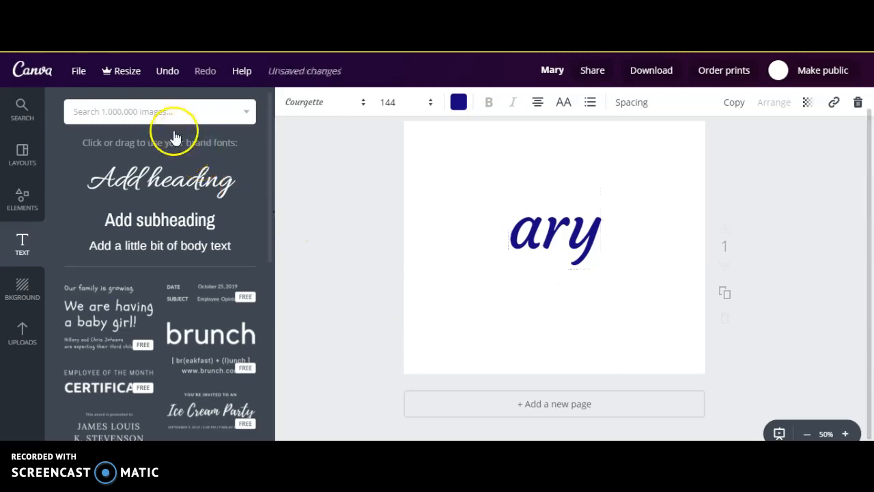
pyautogui.click(357, 238)
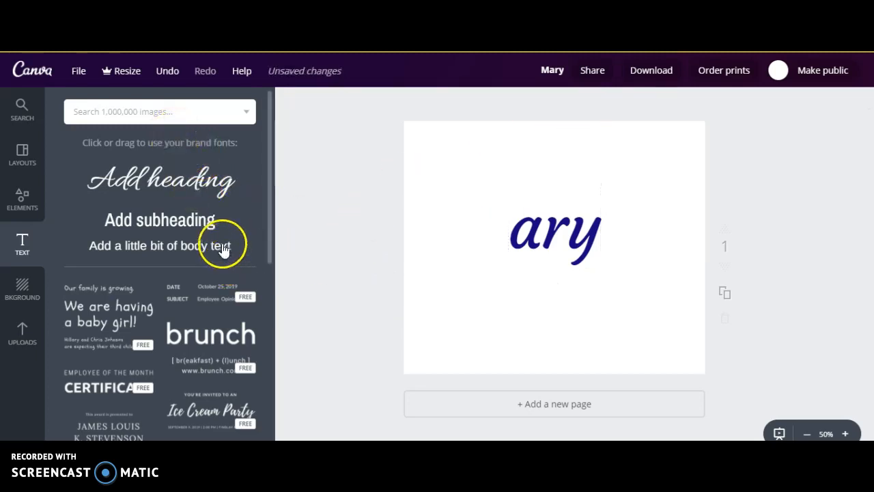
pyautogui.click(222, 248)
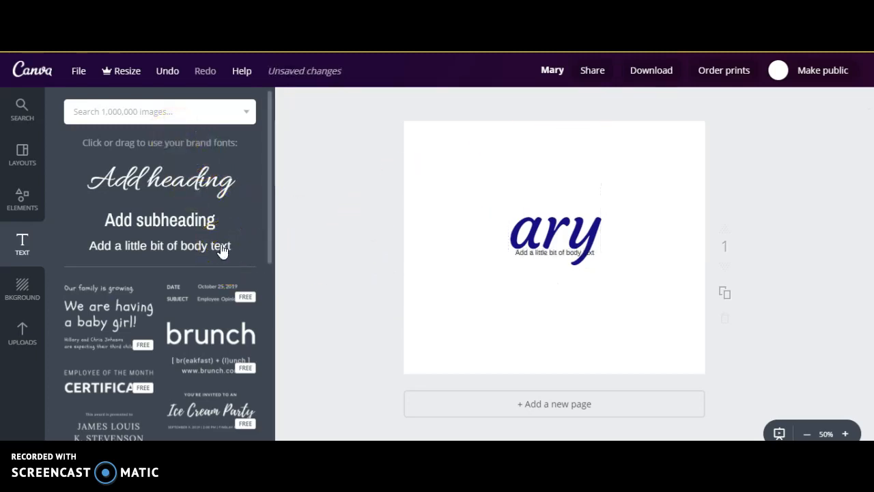
pyautogui.click(556, 253)
pyautogui.click(555, 253)
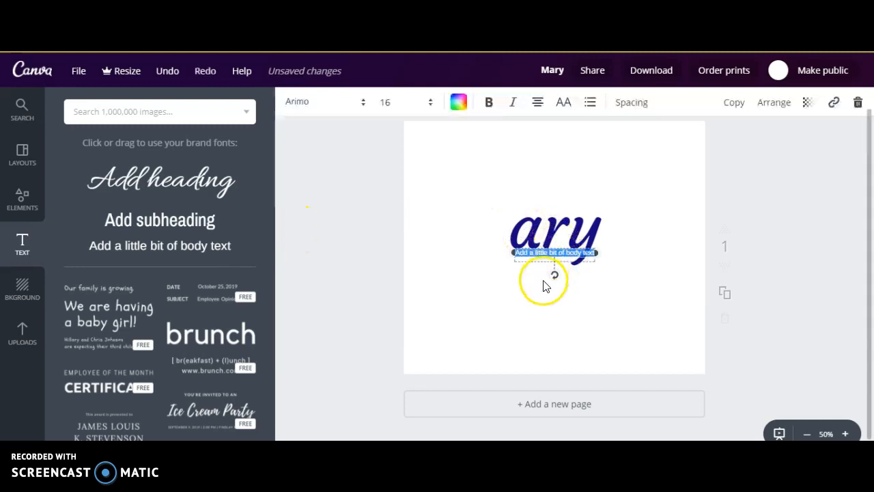
pyautogui.moveTo(553, 269); pyautogui.dragTo(534, 343)
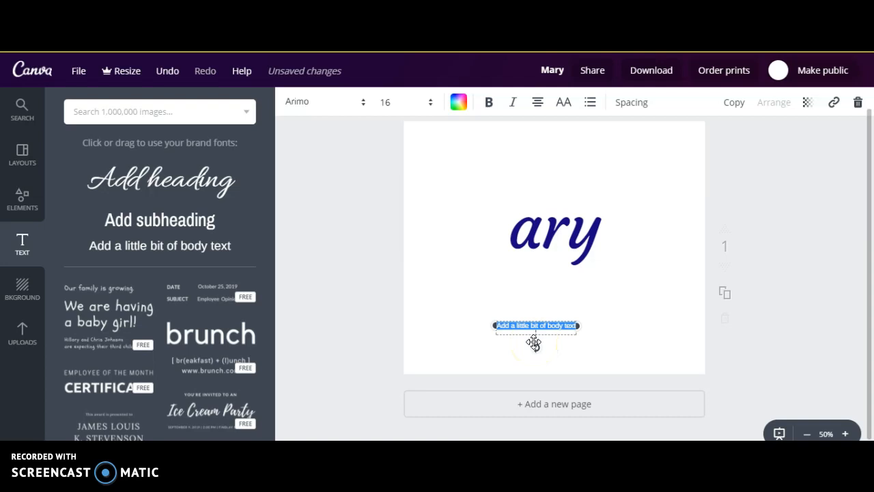
pyautogui.write('M')
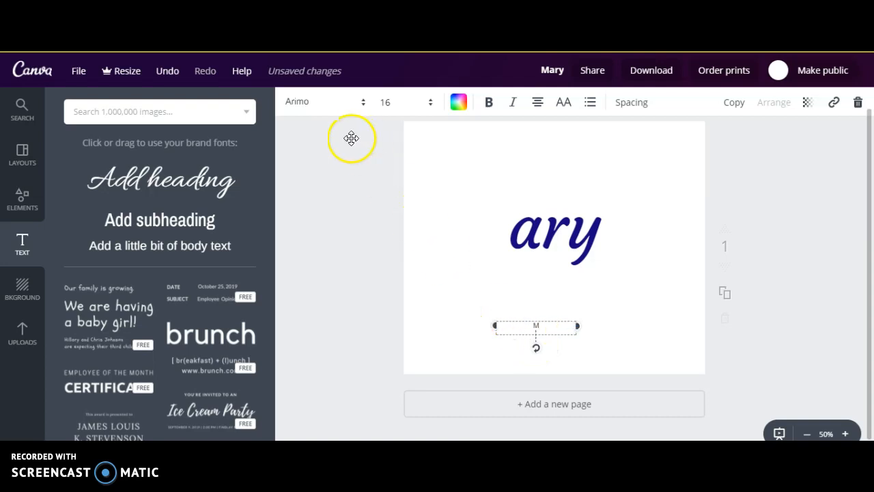
# Set the M's font size to 200 and move it up next to the remaining heading letters
pyautogui.click(406, 108)
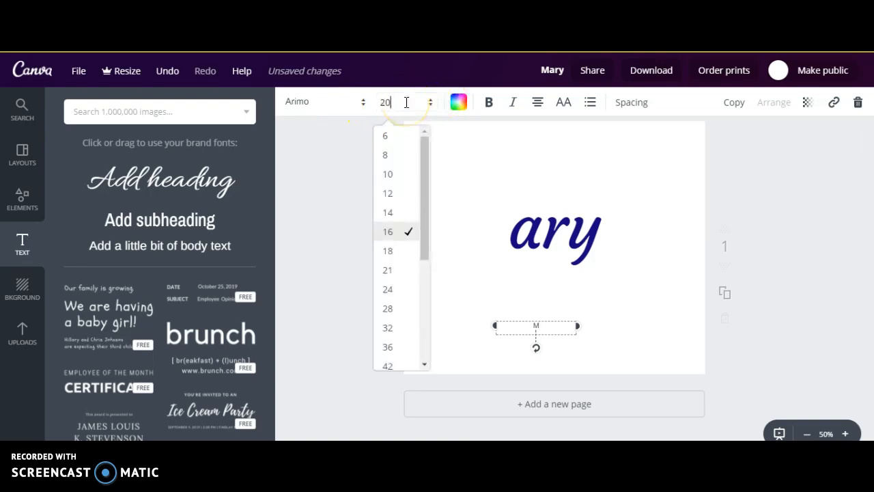
pyautogui.press('Return')
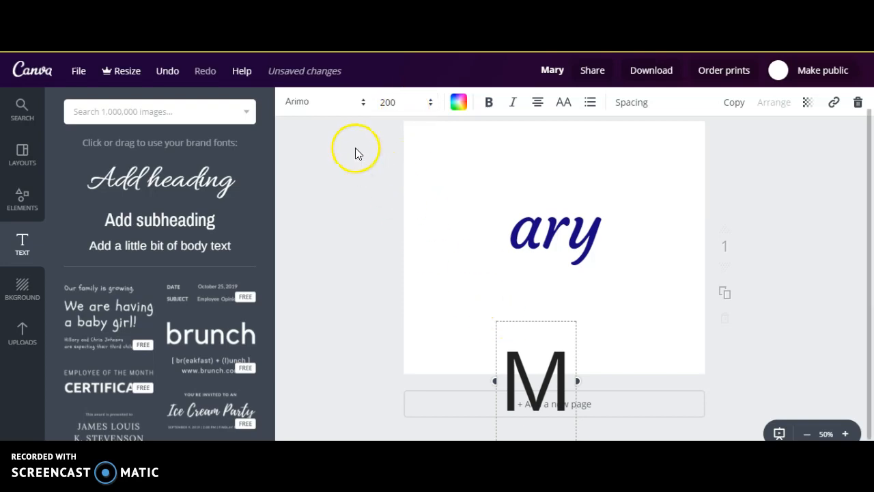
pyautogui.moveTo(492, 351); pyautogui.dragTo(456, 162)
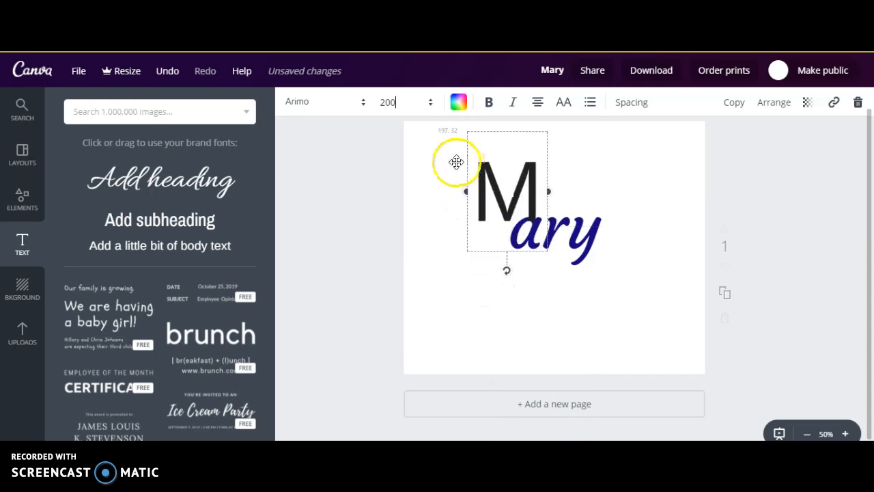
# Change the M's font to Allura and center the letter just above the rest of the name
pyautogui.click(296, 103)
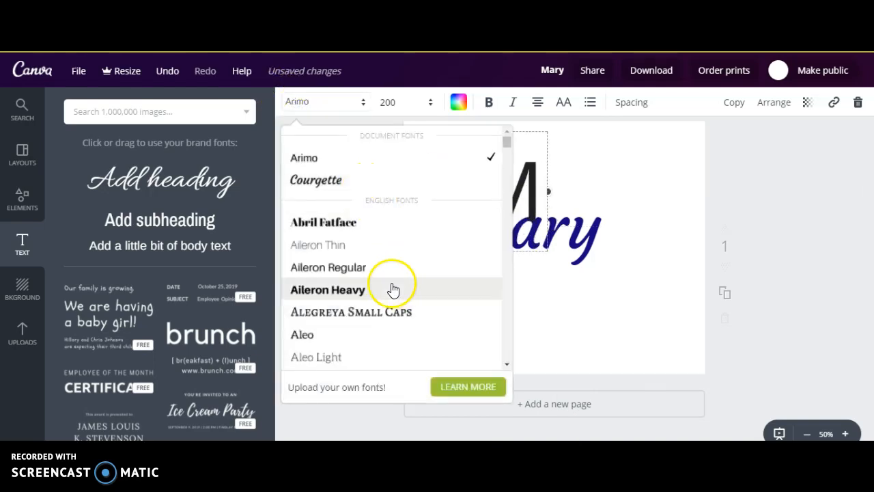
pyautogui.moveTo(505, 144); pyautogui.dragTo(511, 158)
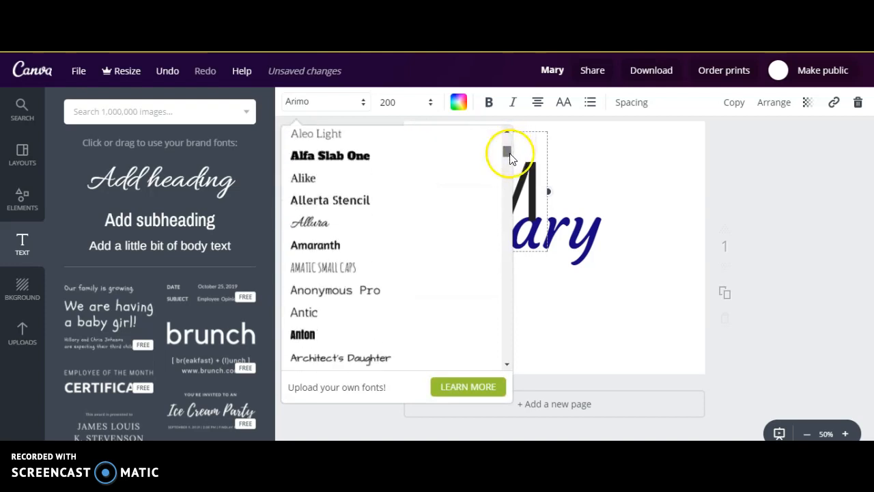
pyautogui.click(309, 226)
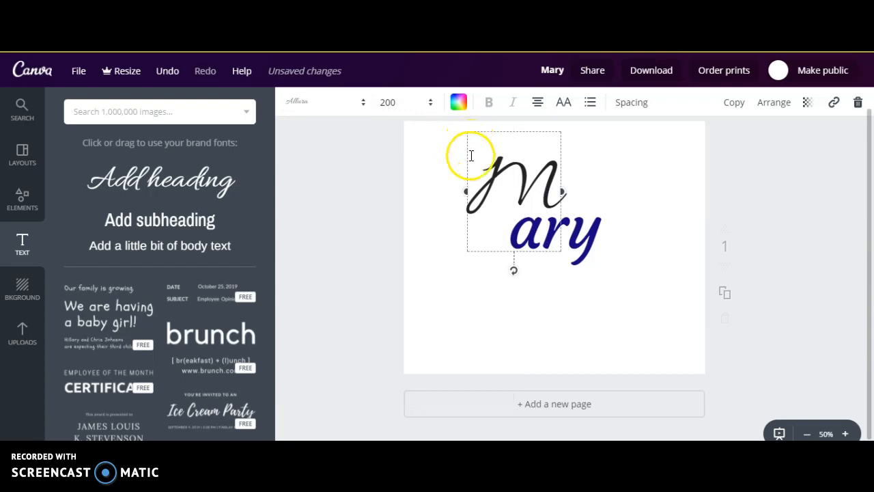
pyautogui.moveTo(459, 166); pyautogui.dragTo(495, 172)
pyautogui.click(575, 173)
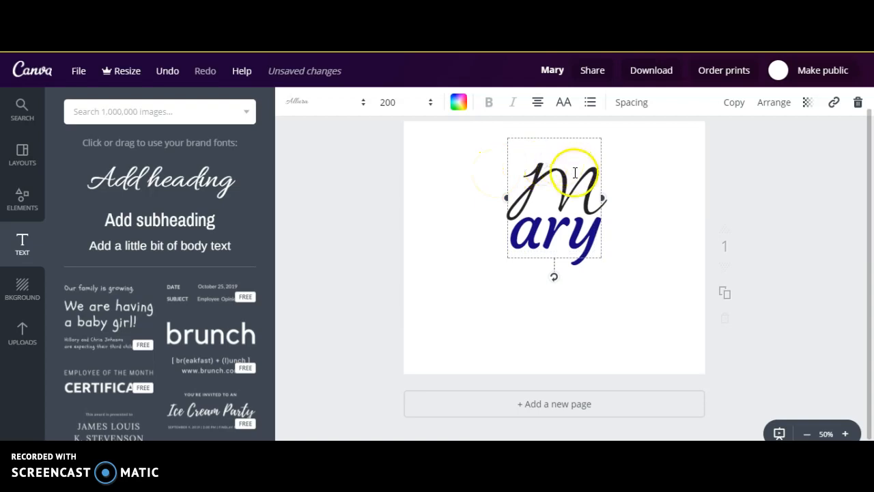
# Add a custom document color for the M and set it to the orange-red ff1d04
pyautogui.click(459, 104)
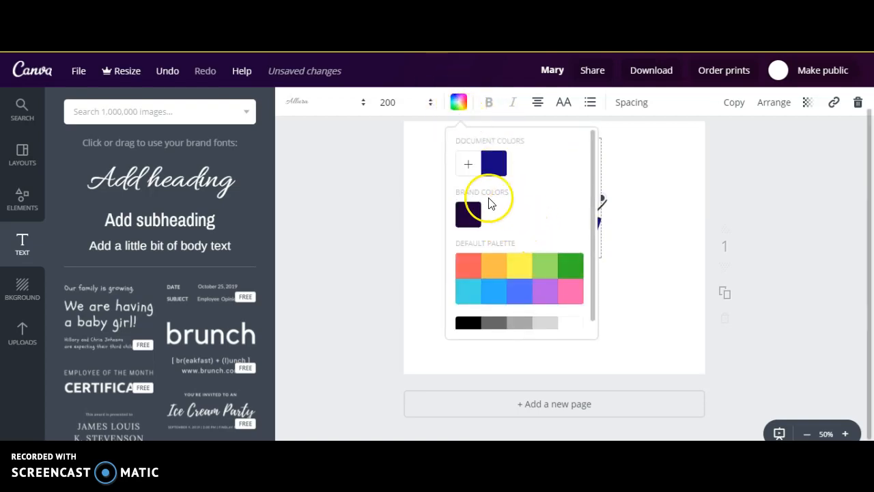
pyautogui.click(469, 167)
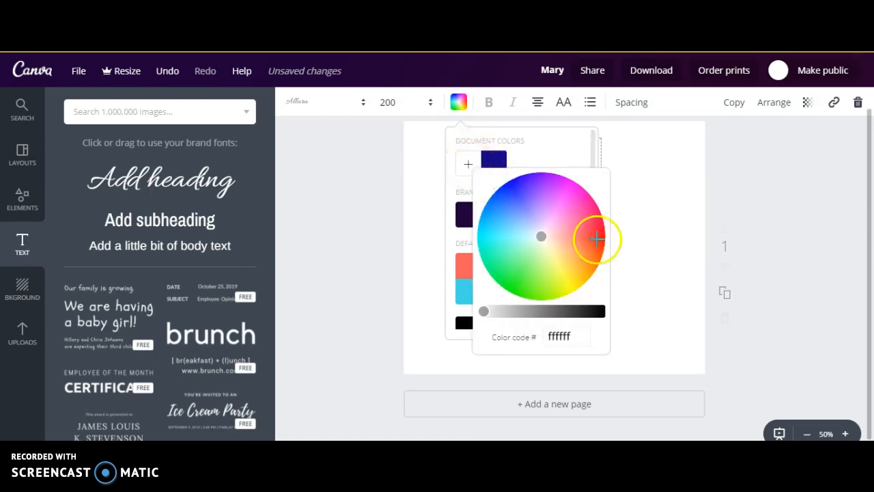
pyautogui.click(597, 242)
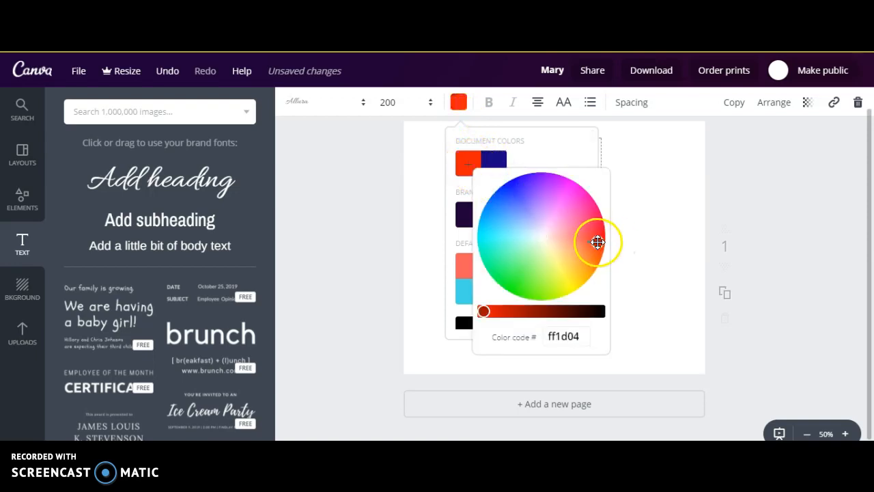
pyautogui.click(666, 244)
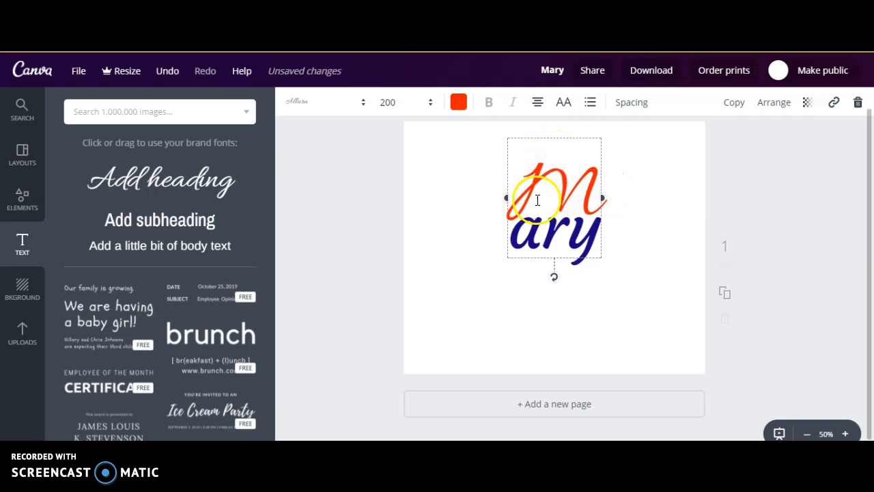
# Move the M down so it overlaps the blue letters and send it back behind them
pyautogui.moveTo(568, 252); pyautogui.dragTo(564, 293)
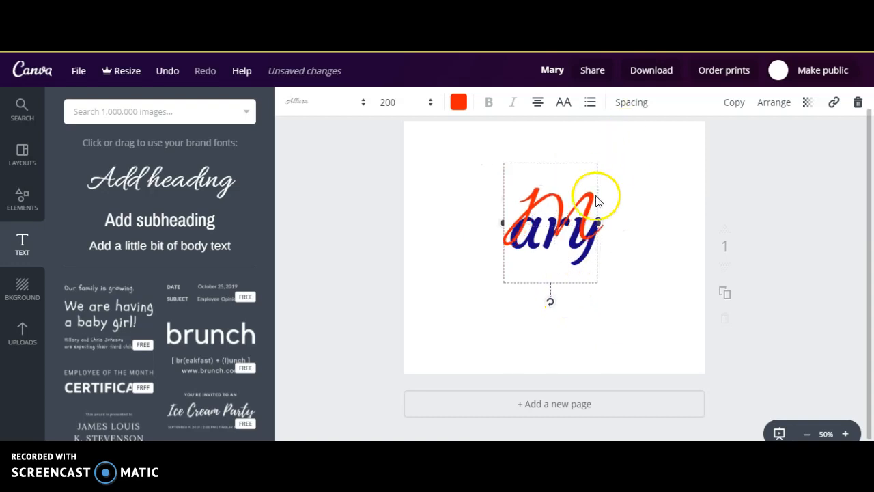
pyautogui.click(768, 108)
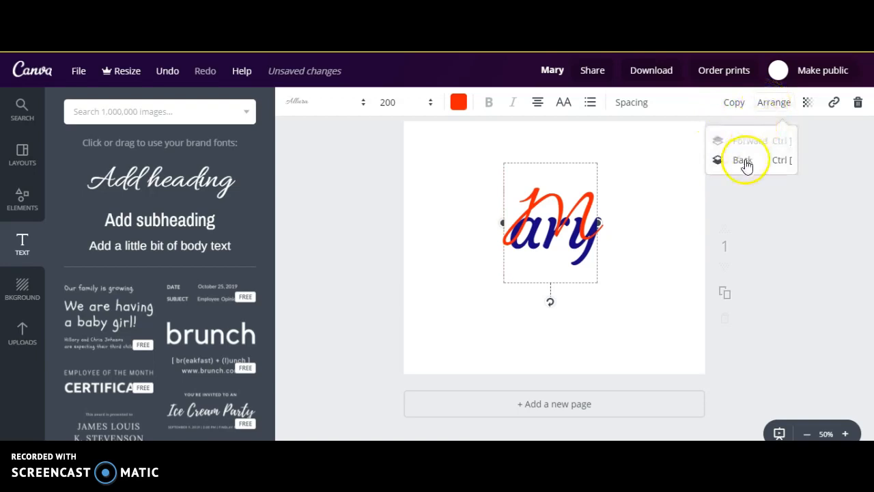
pyautogui.click(742, 160)
pyautogui.click(666, 198)
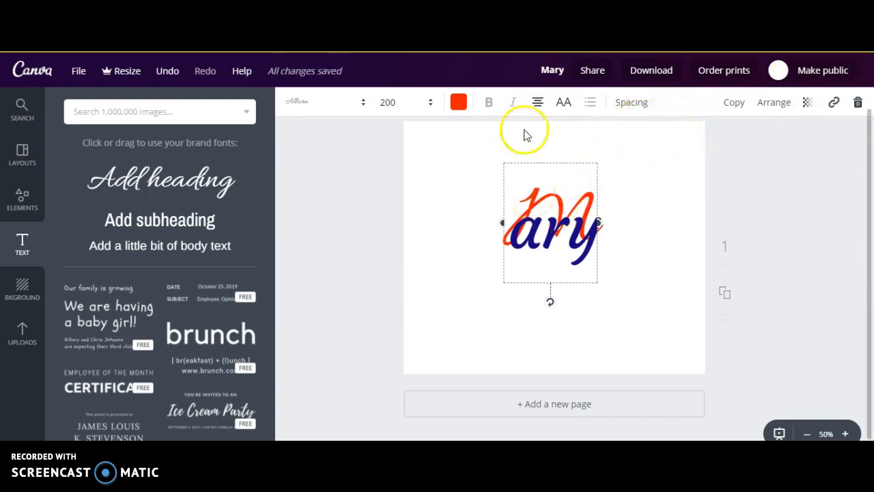
pyautogui.click(621, 201)
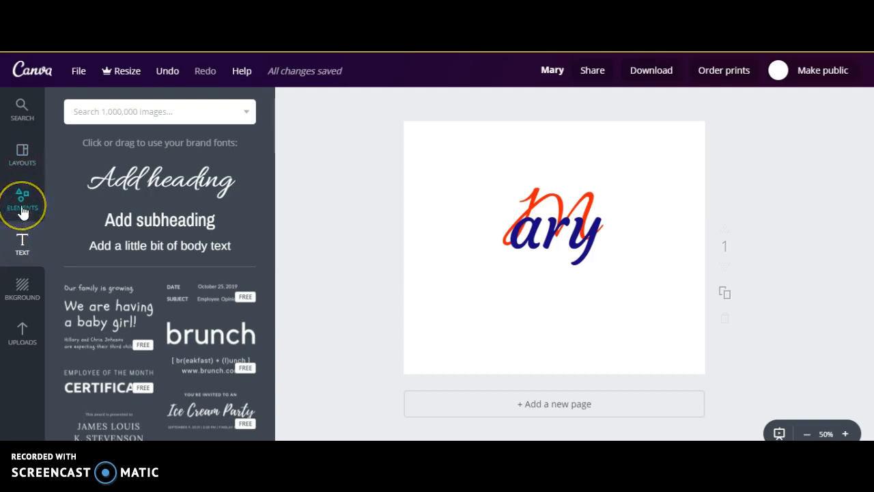
# Search the image library for "cake" and add the photo of a hand placing a candle on a white cake
pyautogui.click(23, 212)
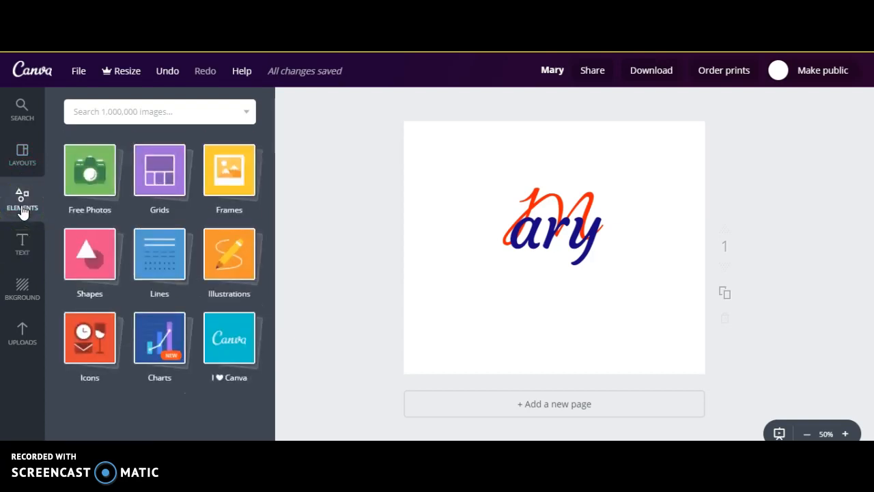
pyautogui.click(91, 175)
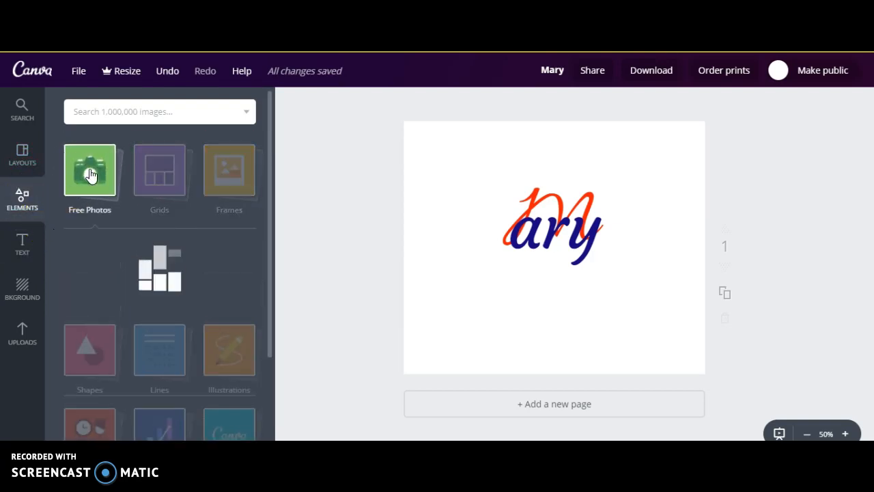
pyautogui.click(125, 111)
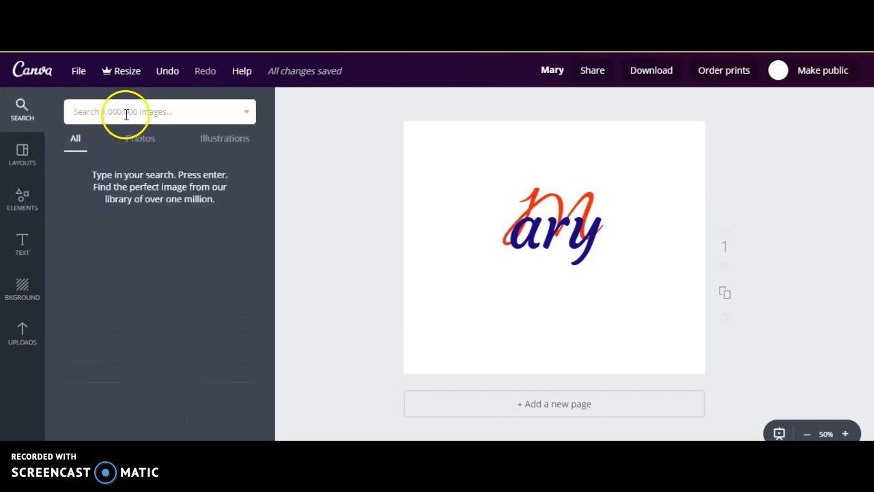
pyautogui.write('c')
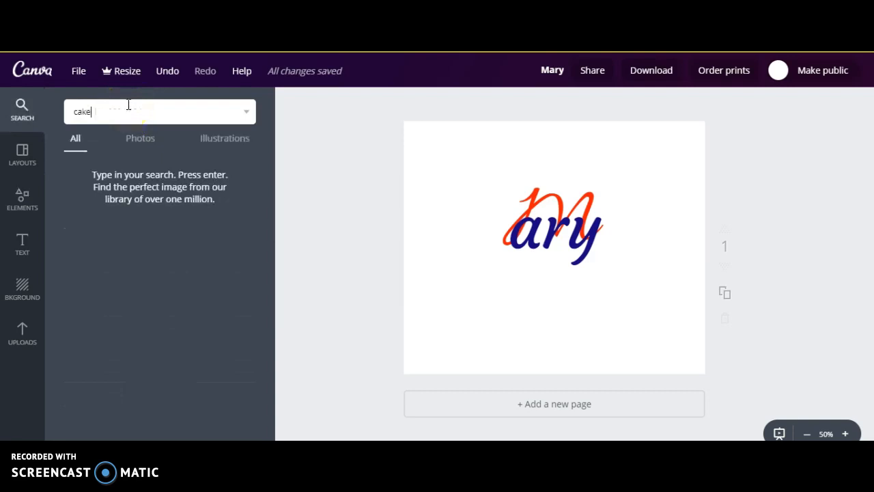
pyautogui.write('ake')
pyautogui.press('Return')
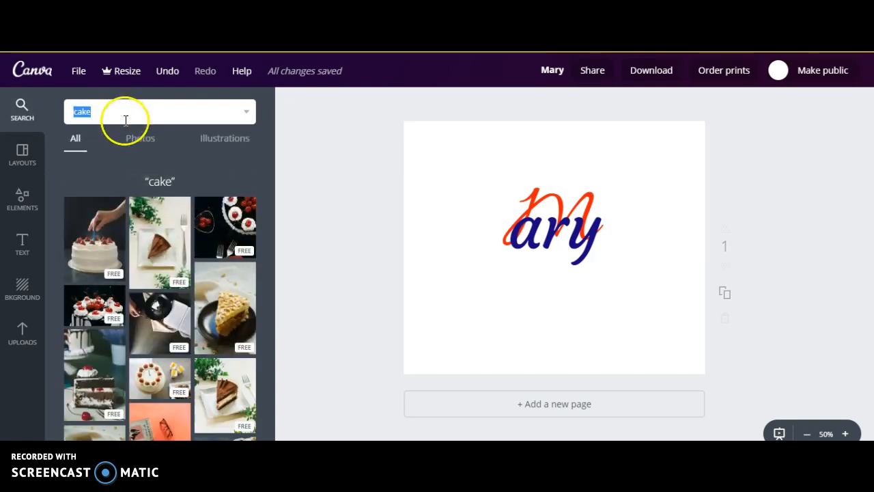
pyautogui.click(94, 239)
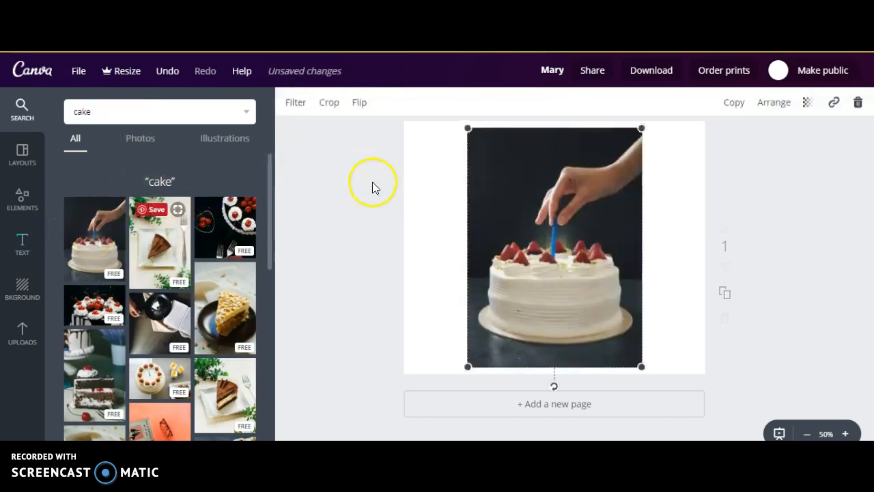
# Scale the cake photo down slightly and crop it to the cake, cutting off the hand and the bottom edge
pyautogui.moveTo(467, 128); pyautogui.dragTo(467, 187)
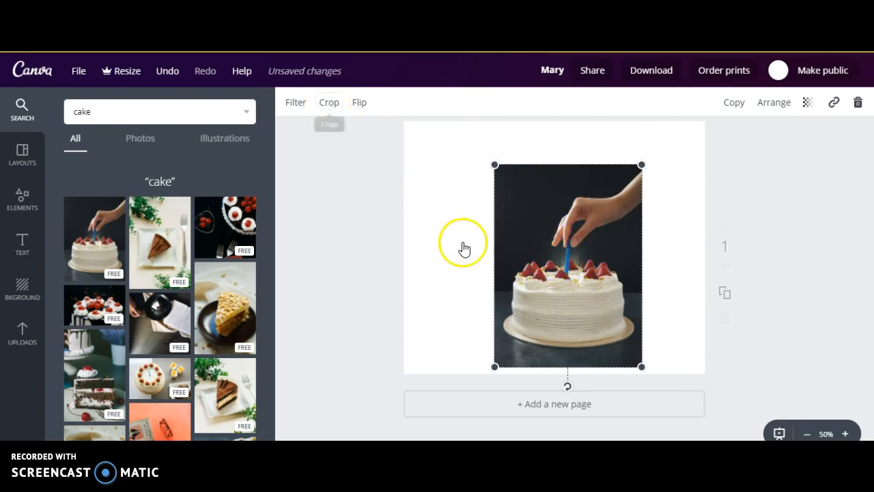
pyautogui.click(559, 320)
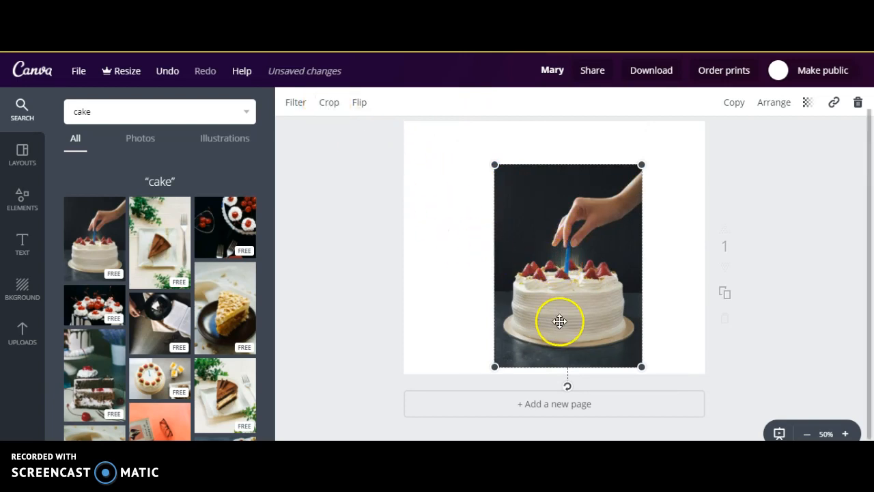
pyautogui.moveTo(530, 210); pyautogui.dragTo(493, 231)
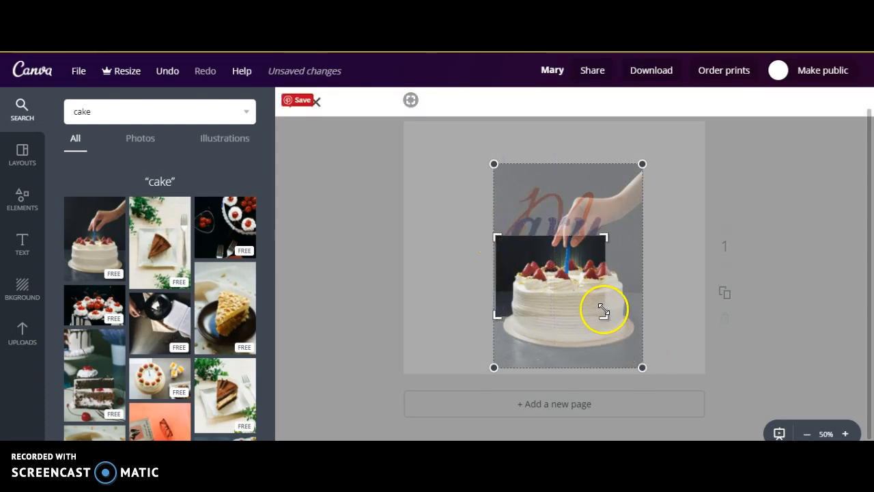
pyautogui.moveTo(605, 312); pyautogui.dragTo(642, 350)
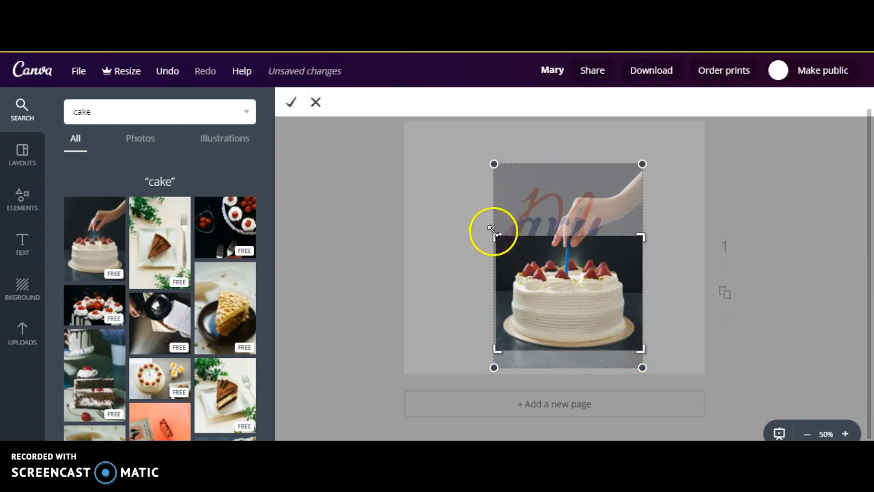
pyautogui.moveTo(498, 239); pyautogui.dragTo(501, 250)
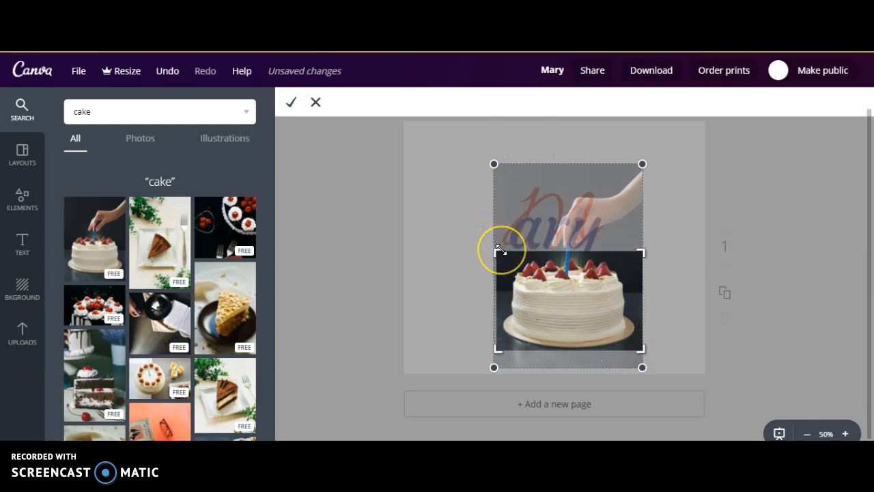
pyautogui.click(291, 104)
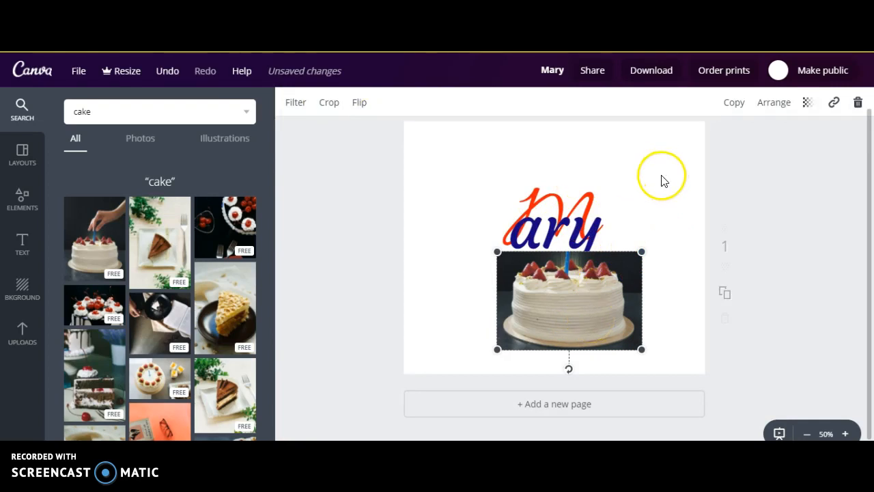
# Send the cake photo behind the text and move it up so the name sits on top of it
pyautogui.click(775, 104)
pyautogui.click(751, 160)
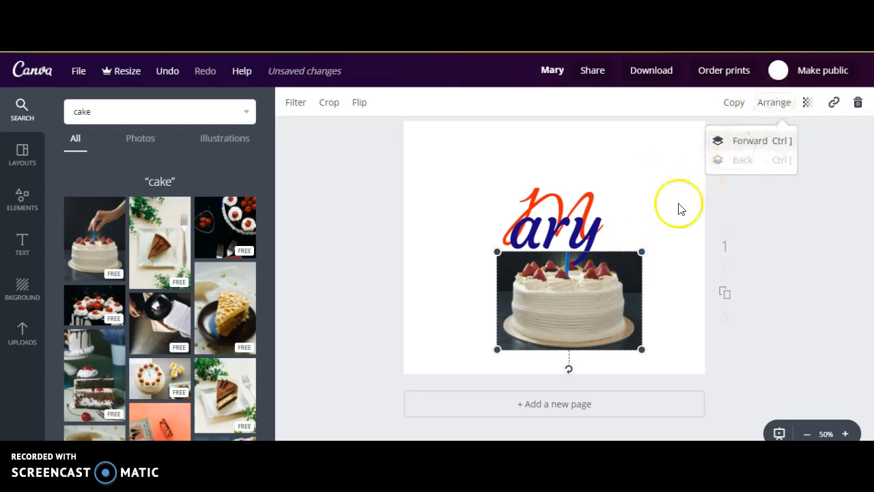
pyautogui.moveTo(619, 228); pyautogui.dragTo(623, 198)
# Set the cake photo's transparency to 32 so the name stands out over it
pyautogui.click(808, 104)
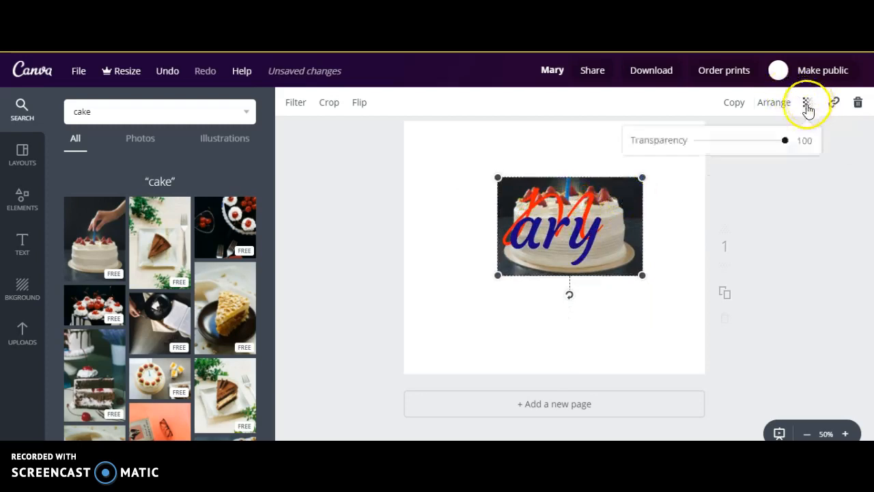
pyautogui.click(727, 140)
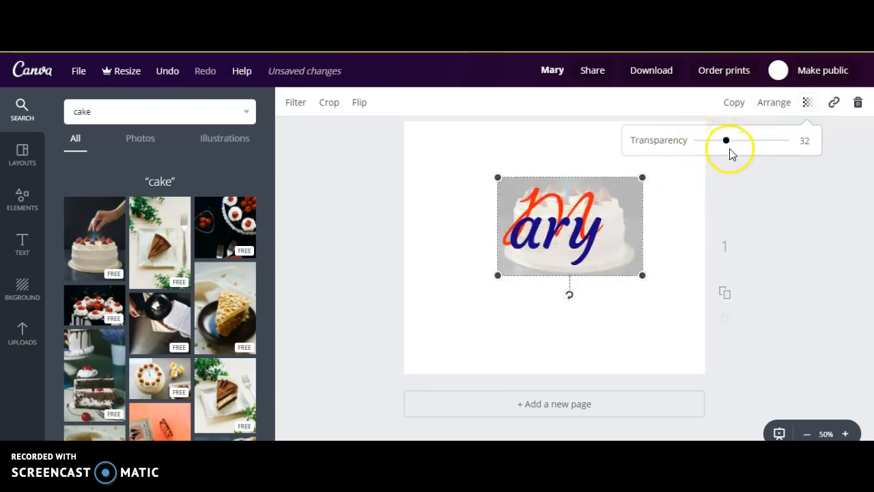
pyautogui.click(625, 191)
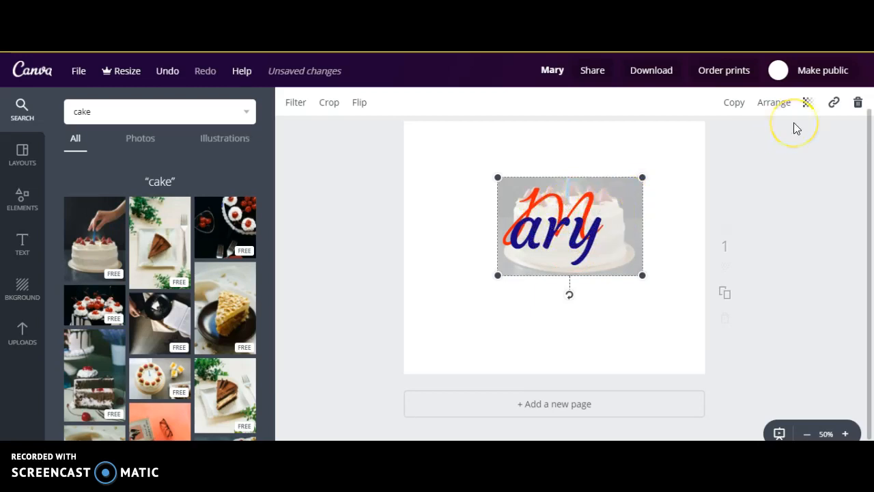
# Delete the faded cake photo from behind the name
pyautogui.hotkey('ctrl', '+')
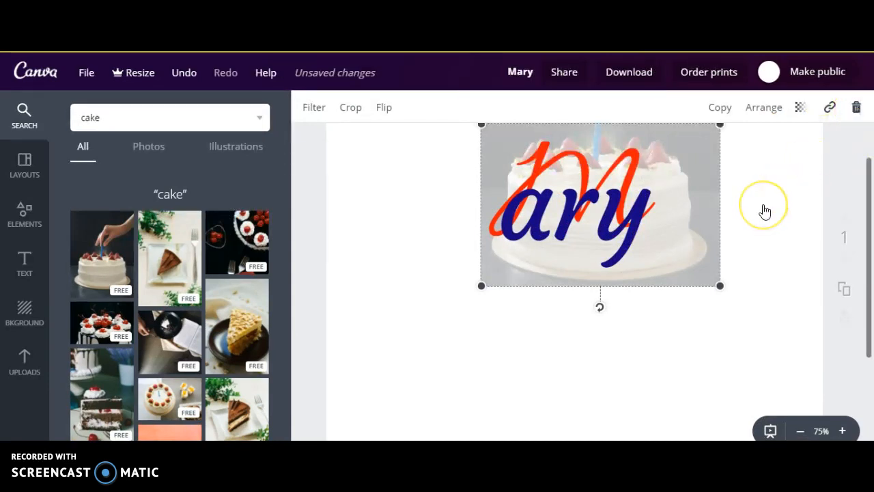
pyautogui.press('Delete')
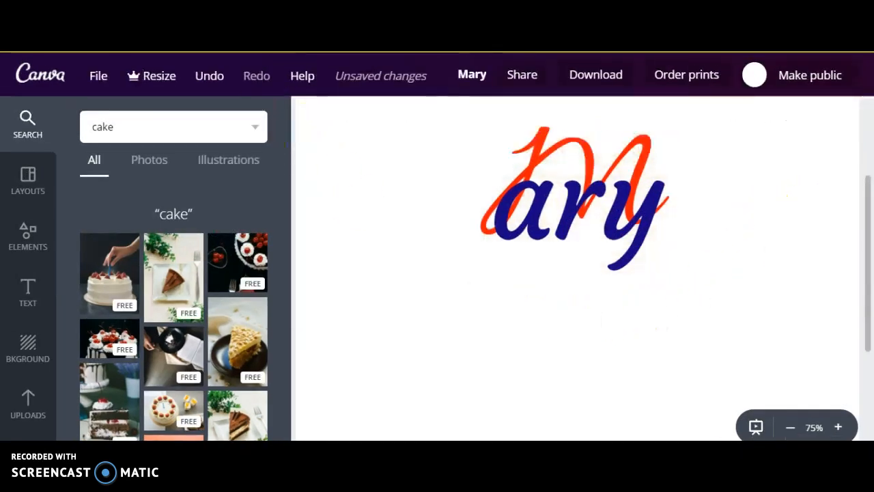
# Switch to the Google Images results for "birthday cake vector png" and review the usage-rights filter options
pyautogui.press('F5')
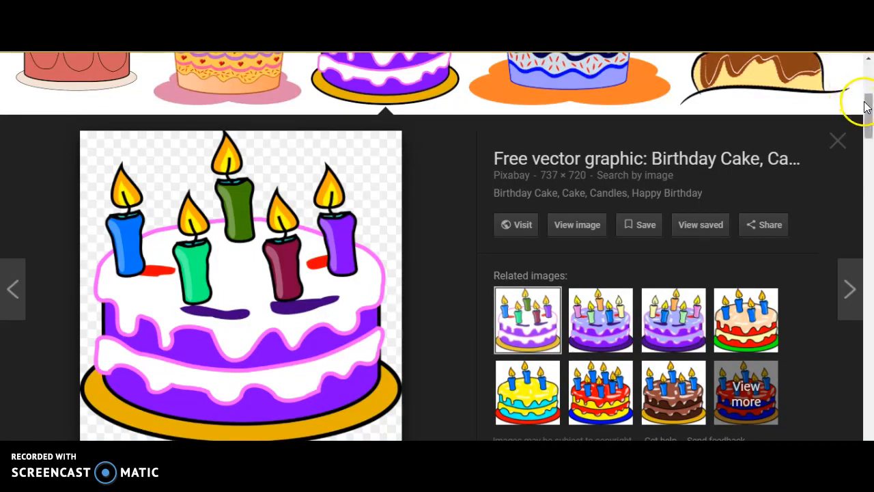
pyautogui.moveTo(864, 106); pyautogui.dragTo(871, 81)
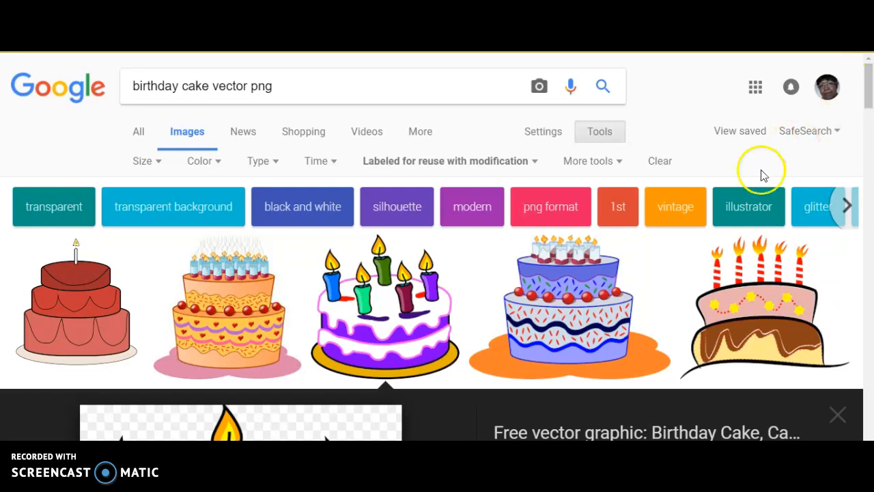
pyautogui.click(391, 306)
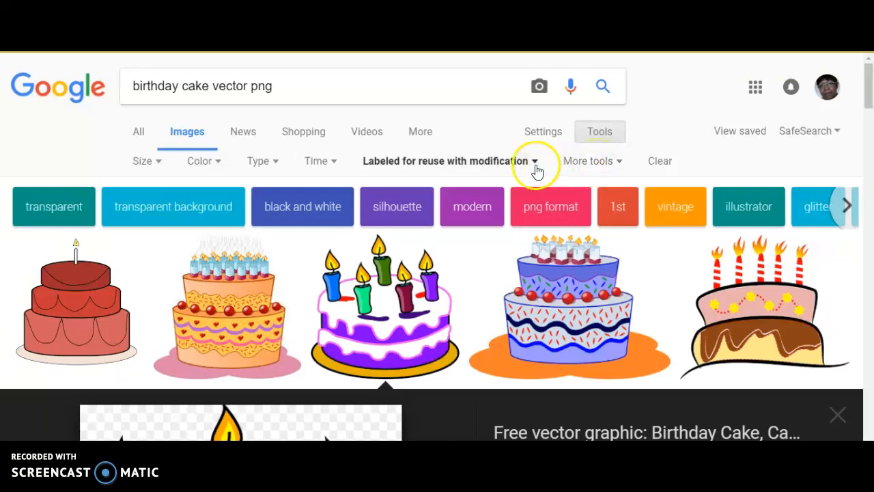
pyautogui.click(612, 171)
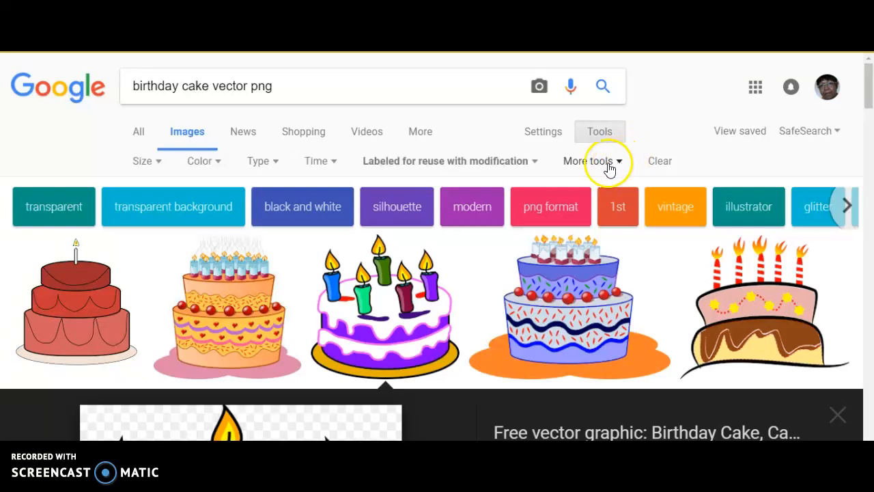
pyautogui.click(537, 164)
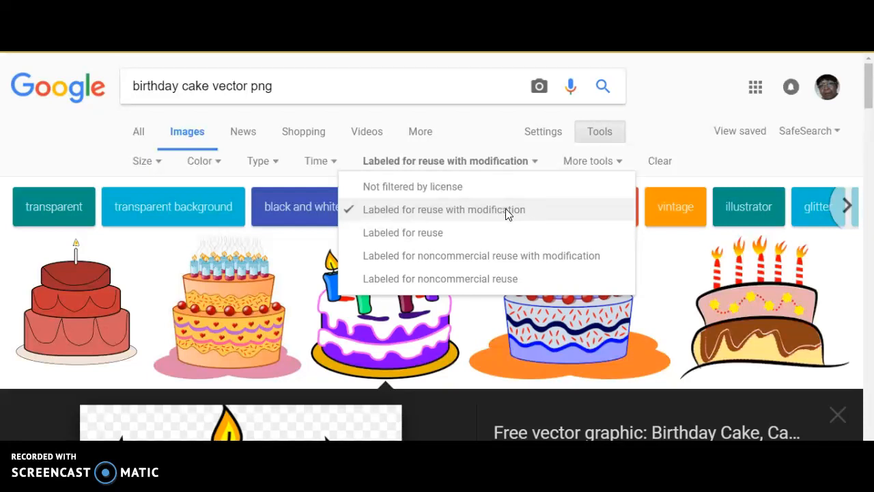
pyautogui.click(491, 160)
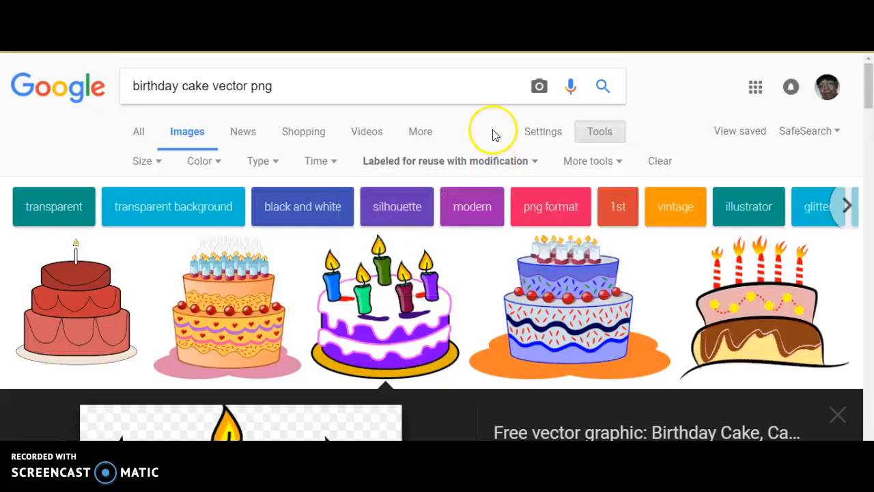
# Examine the enlarged preview of the purple and white birthday cake vector and its checkered background
pyautogui.moveTo(393, 309)
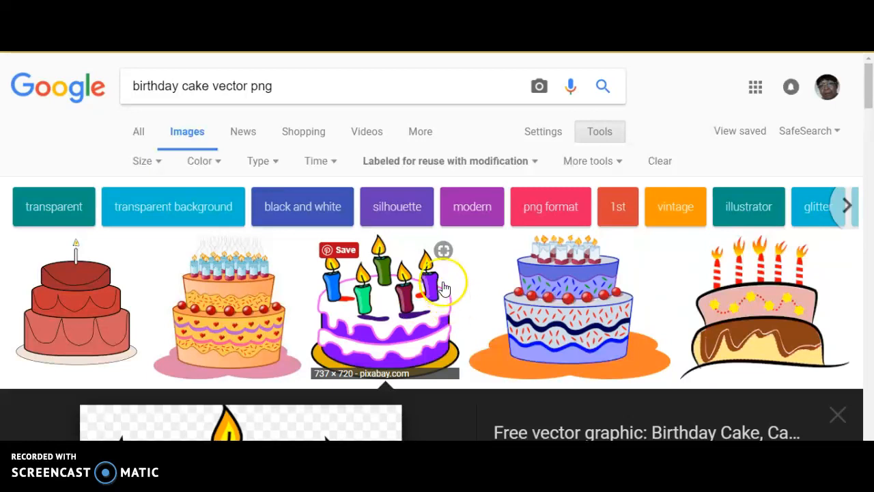
pyautogui.click(868, 95)
pyautogui.moveTo(869, 92); pyautogui.dragTo(868, 115)
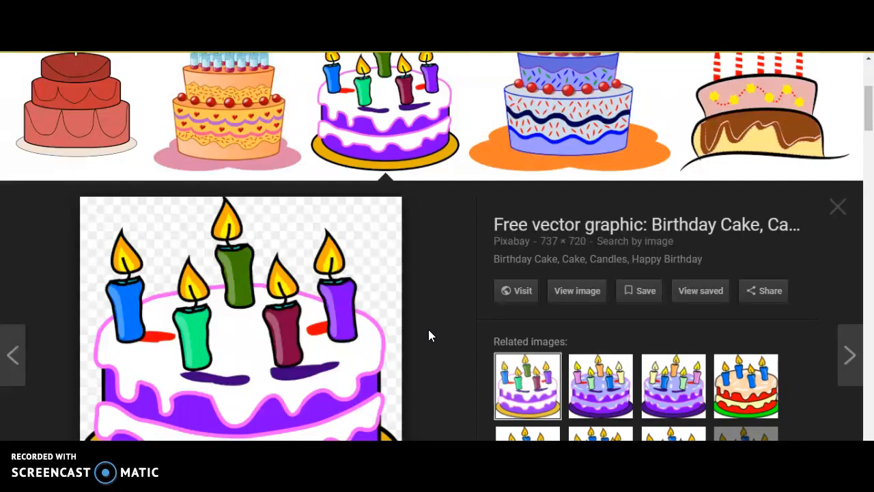
pyautogui.moveTo(342, 230)
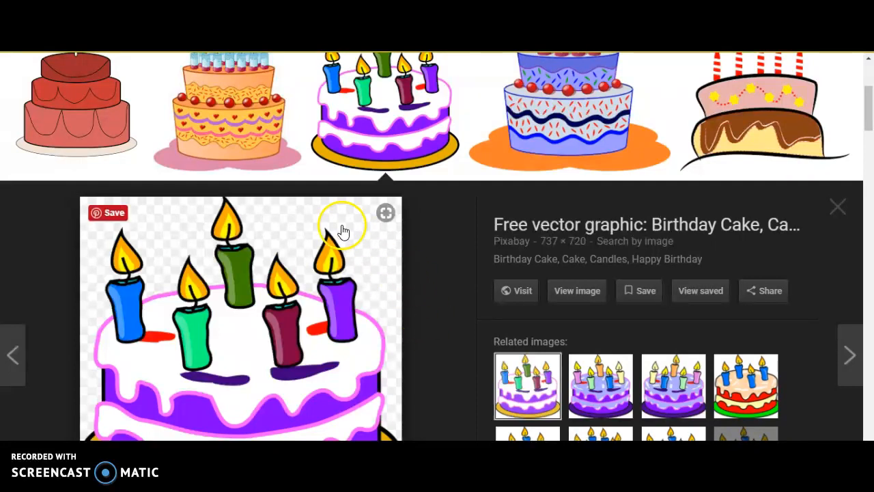
pyautogui.click(366, 266)
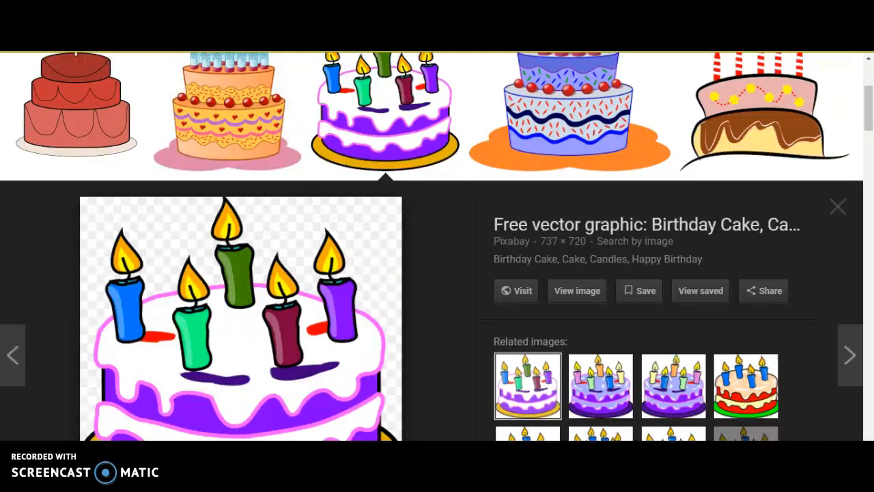
# Switch back to the Canva design and open the collection of uploaded images
pyautogui.hotkey('ctrl', 'shift', 'Tab')
pyautogui.moveTo(221, 293); pyautogui.dragTo(16, 310)
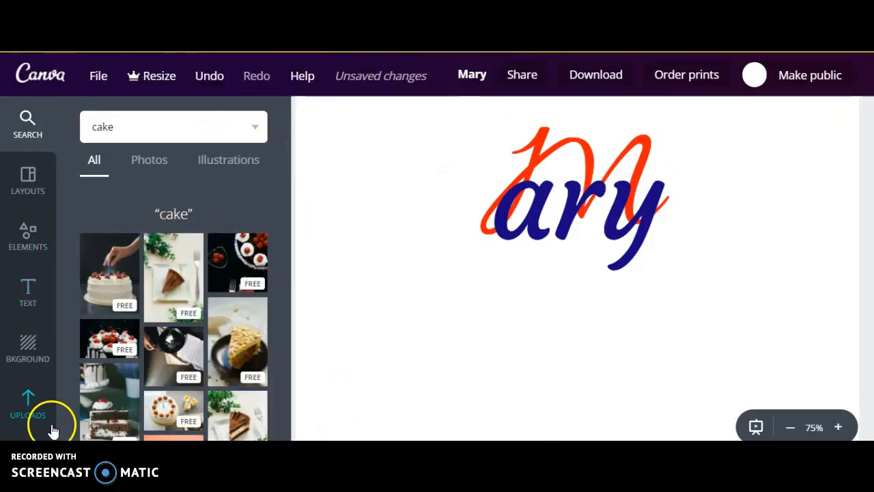
pyautogui.click(28, 406)
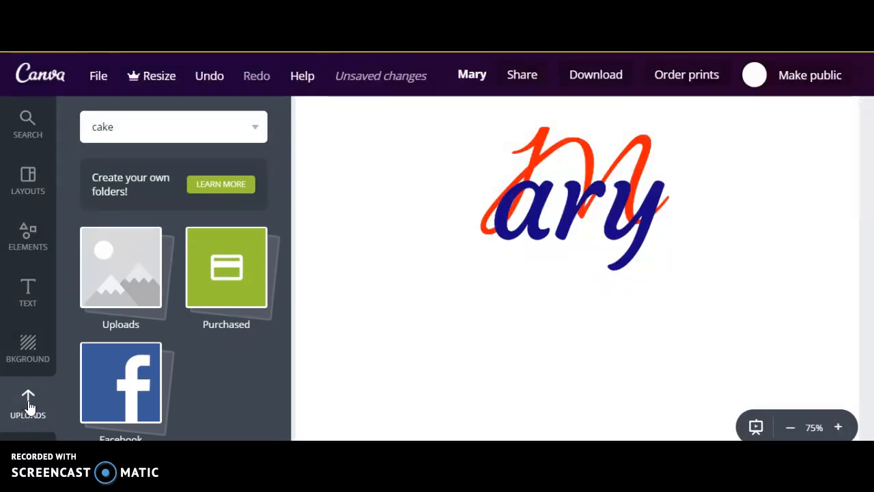
pyautogui.click(51, 404)
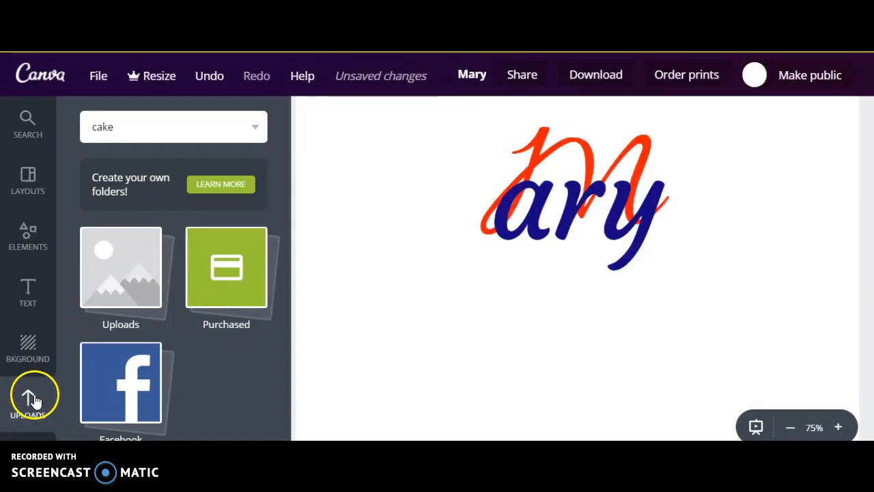
pyautogui.click(38, 350)
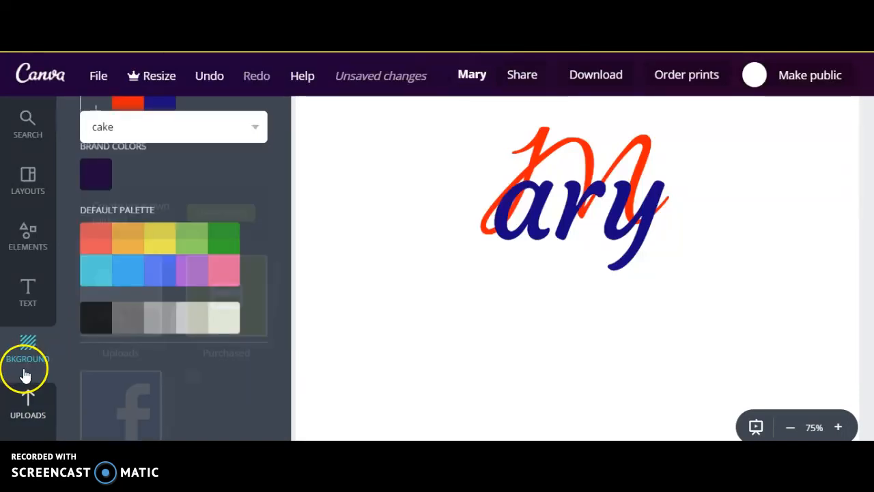
pyautogui.click(26, 407)
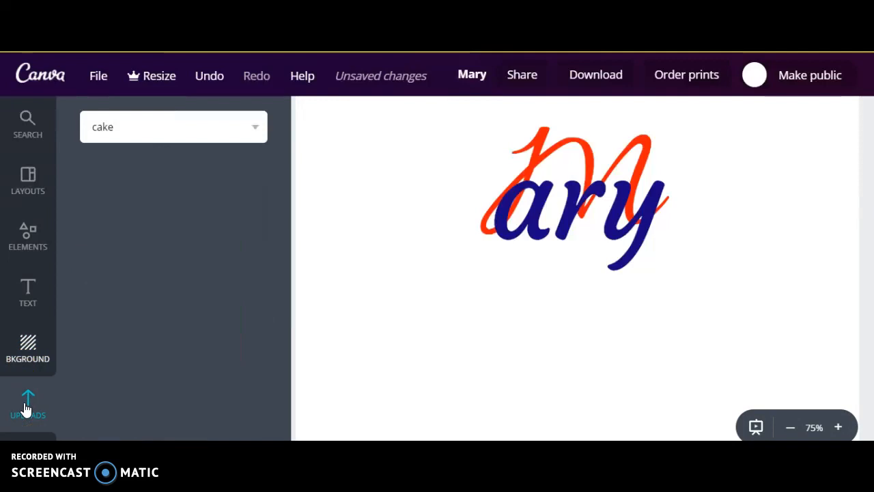
pyautogui.click(28, 178)
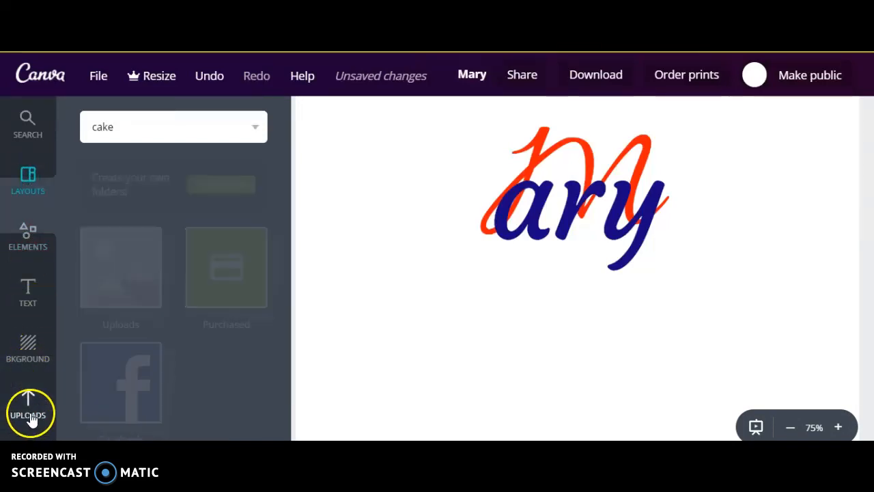
pyautogui.click(30, 415)
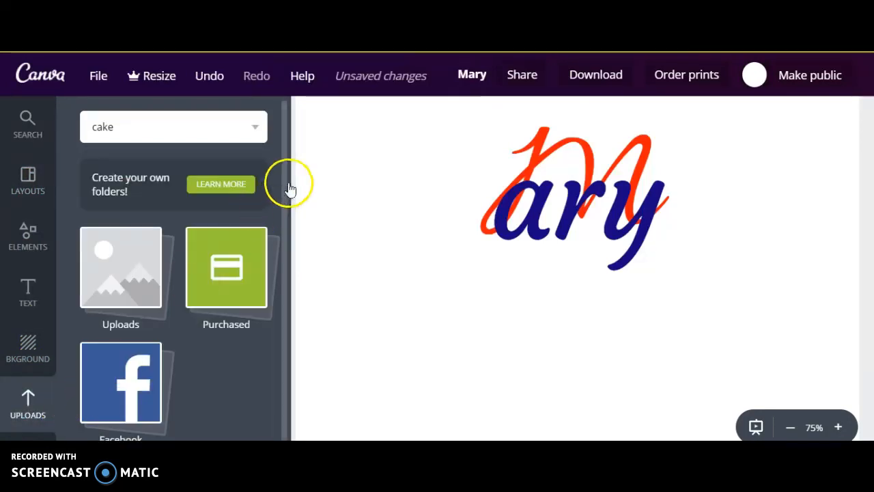
pyautogui.scroll(-1, 284, 302)
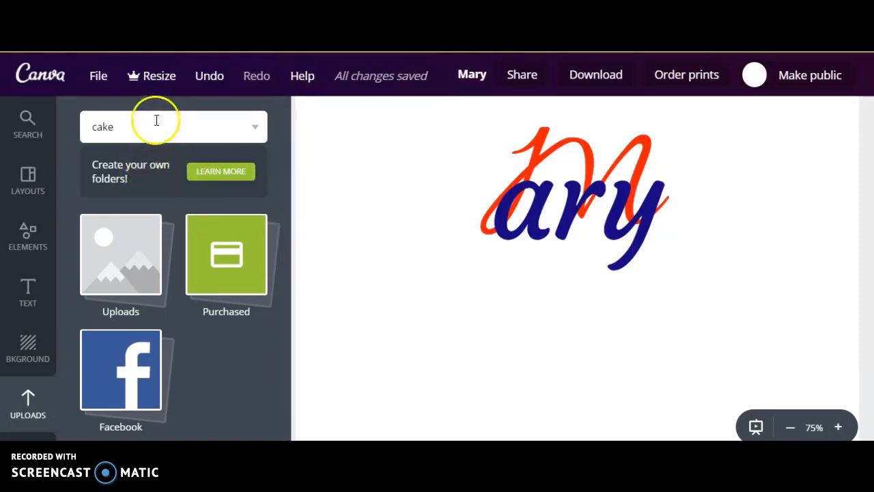
pyautogui.press('Return')
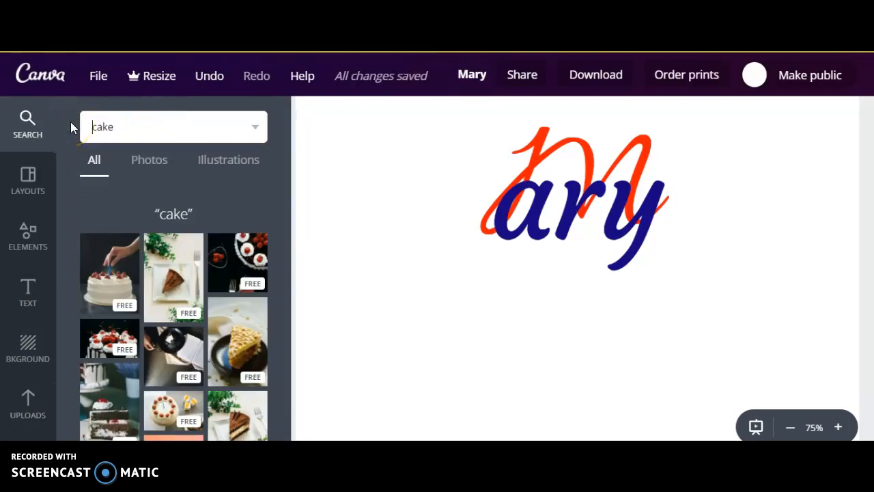
# Add the purple and white birthday cake with five candles from the uploaded images to the design
pyautogui.click(39, 425)
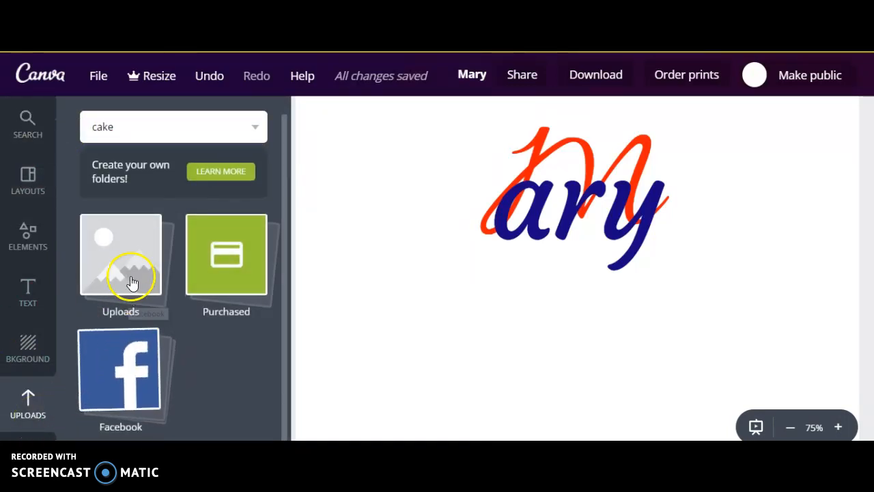
pyautogui.click(131, 282)
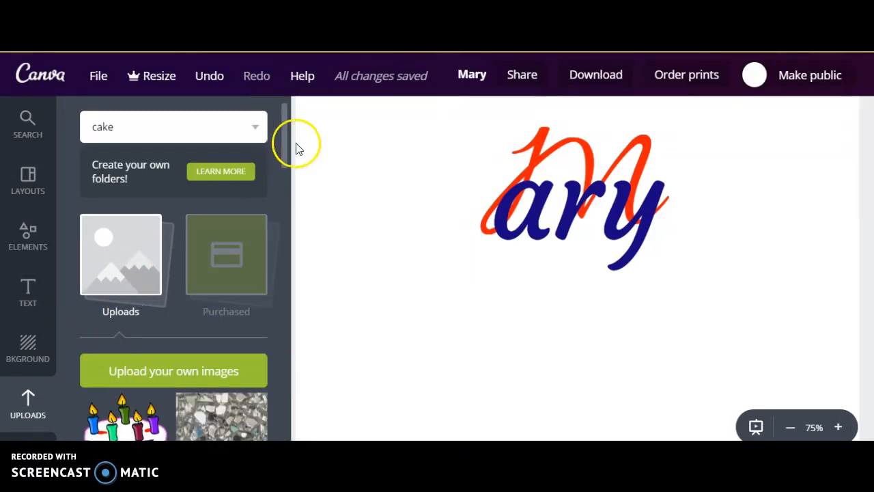
pyautogui.scroll(-2, 286, 164)
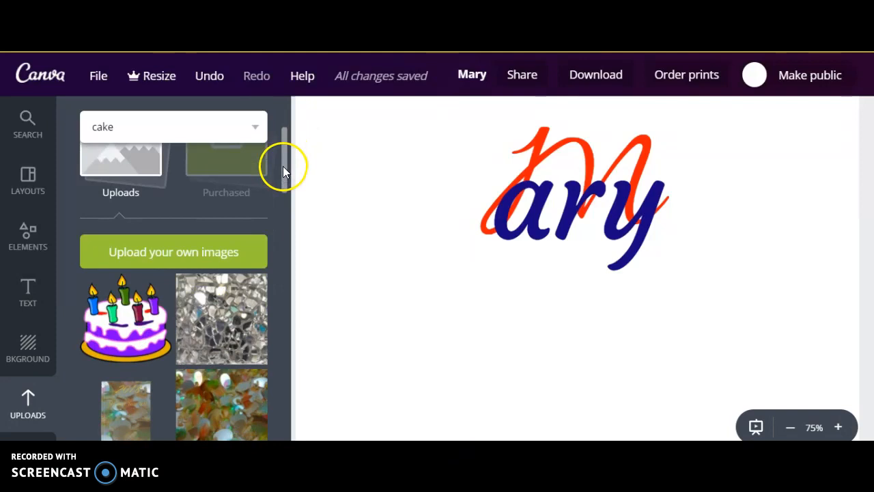
pyautogui.click(127, 333)
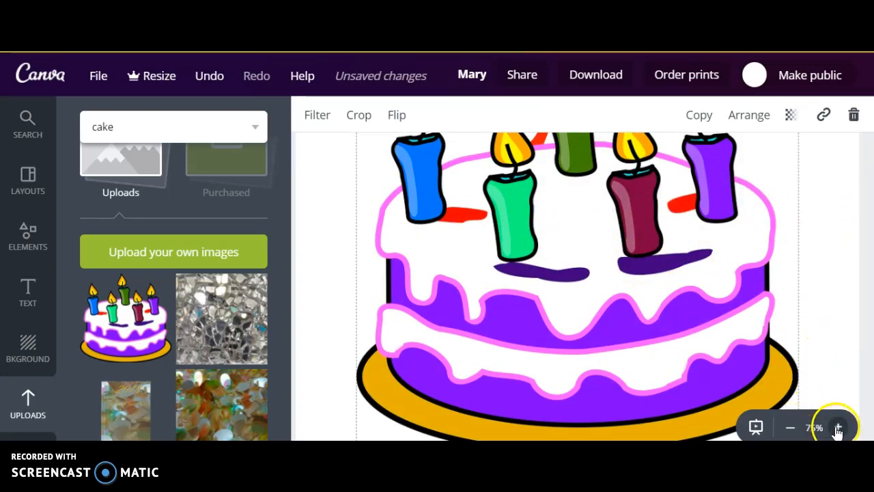
# Scale the birthday cake clip art down to about 70% of its size, keeping its lower-right corner in place
pyautogui.click(790, 428)
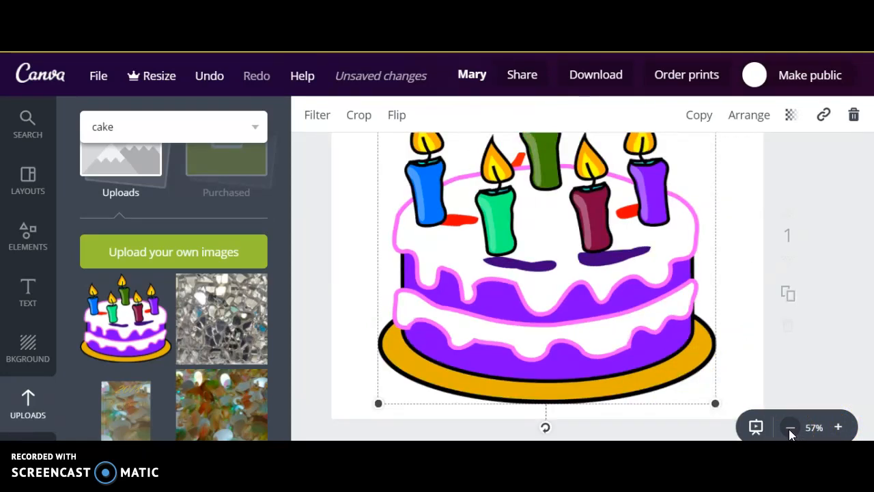
pyautogui.click(790, 428)
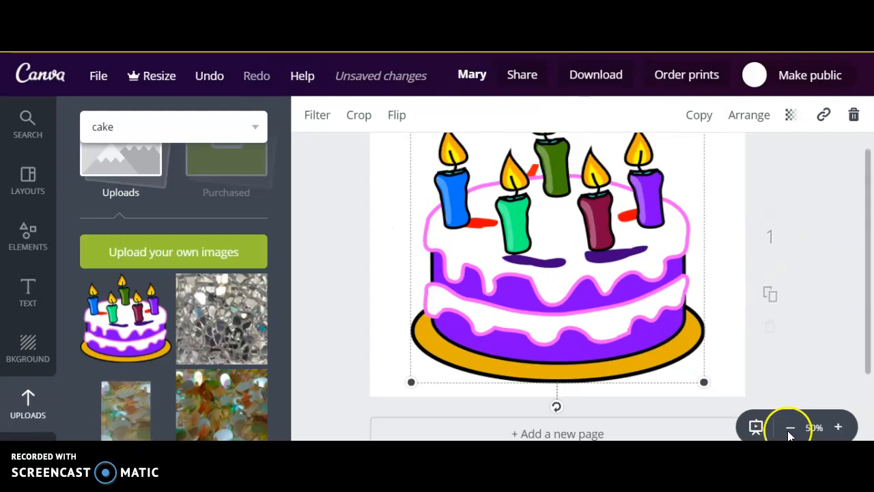
pyautogui.moveTo(868, 335); pyautogui.dragTo(861, 309)
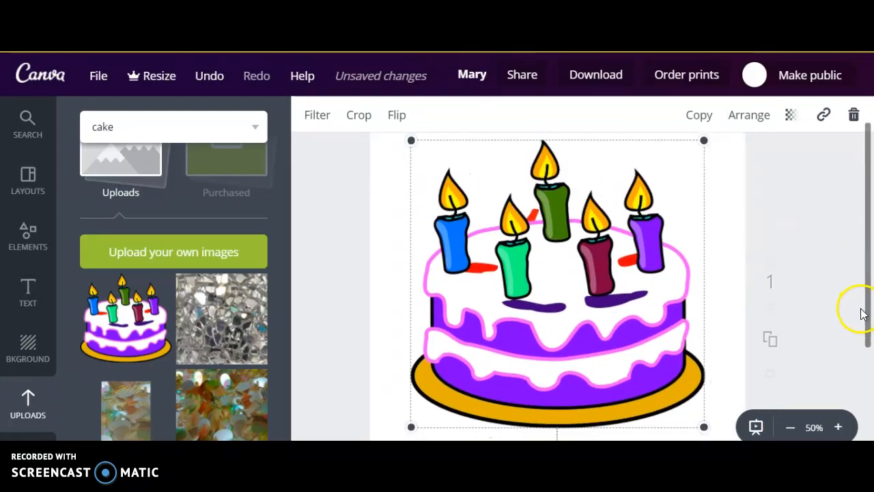
pyautogui.moveTo(410, 140); pyautogui.dragTo(480, 248)
# Reposition the blue letters over the right part of the red M and move the birthday cake so its candles overlap the name
pyautogui.moveTo(578, 213); pyautogui.dragTo(725, 148)
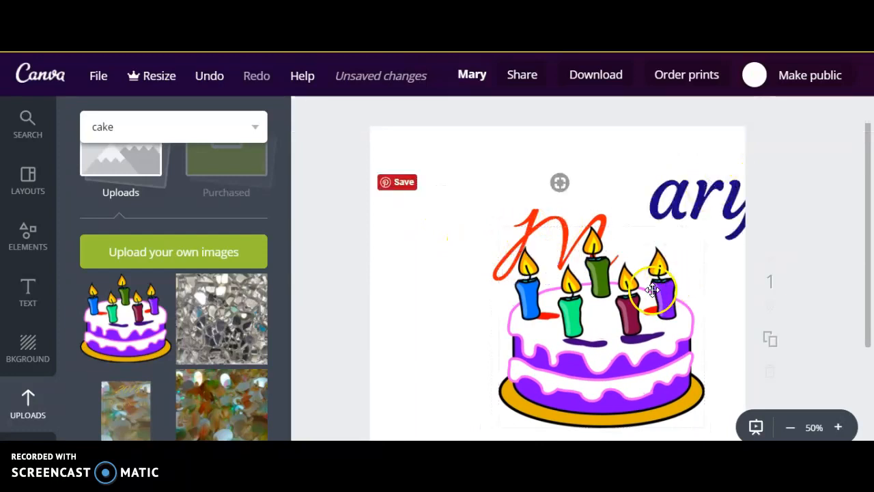
pyautogui.moveTo(653, 290); pyautogui.dragTo(641, 296)
pyautogui.moveTo(695, 219); pyautogui.dragTo(606, 249)
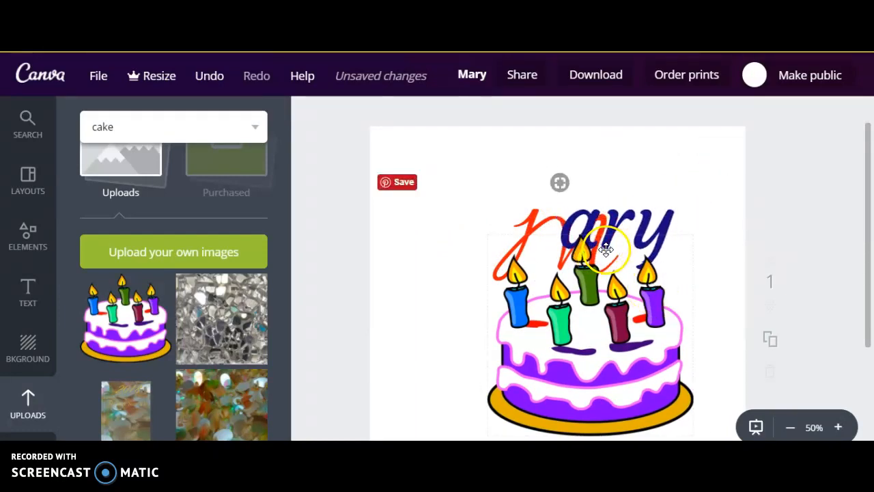
pyautogui.moveTo(523, 244); pyautogui.dragTo(518, 220)
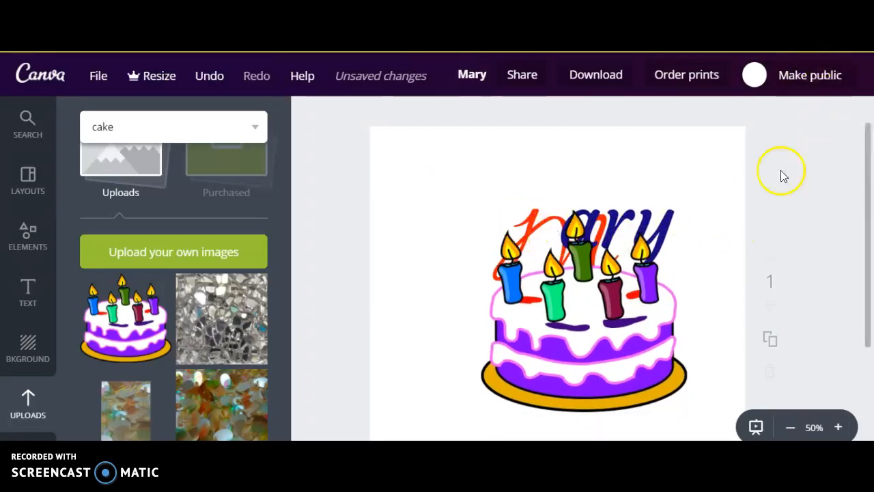
pyautogui.click(601, 356)
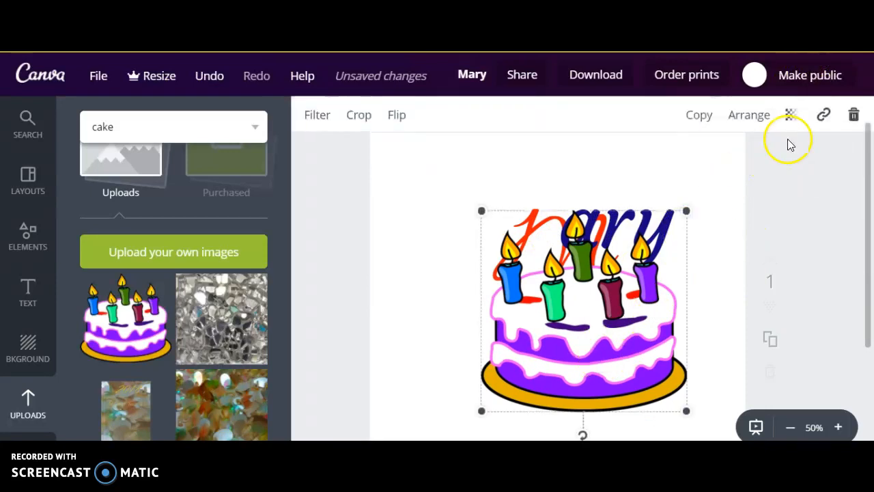
# Reduce the birthday cake's opacity to about half and move it up so the name runs across its candles
pyautogui.click(790, 115)
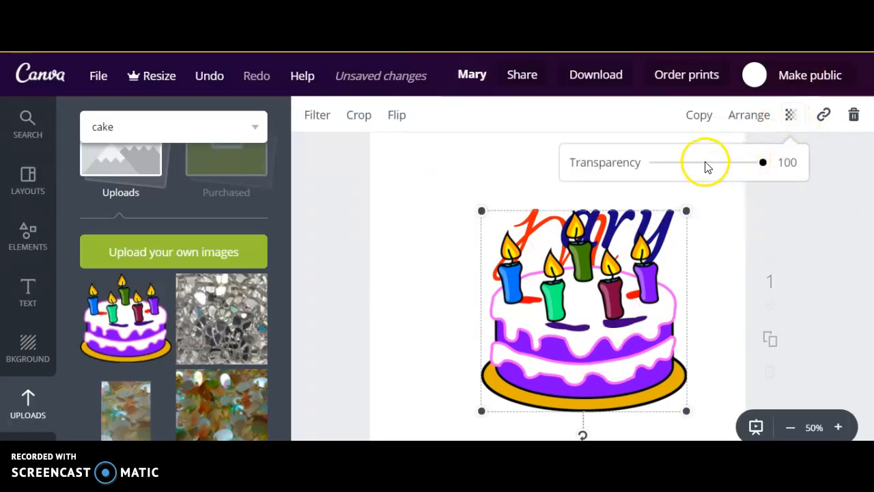
pyautogui.click(706, 164)
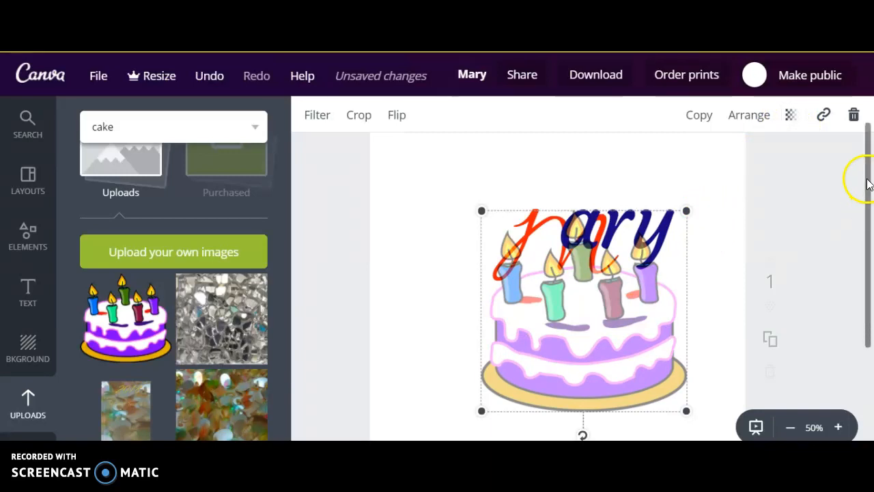
pyautogui.scroll(1, 599, 341)
pyautogui.moveTo(594, 340); pyautogui.dragTo(587, 295)
pyautogui.click(715, 258)
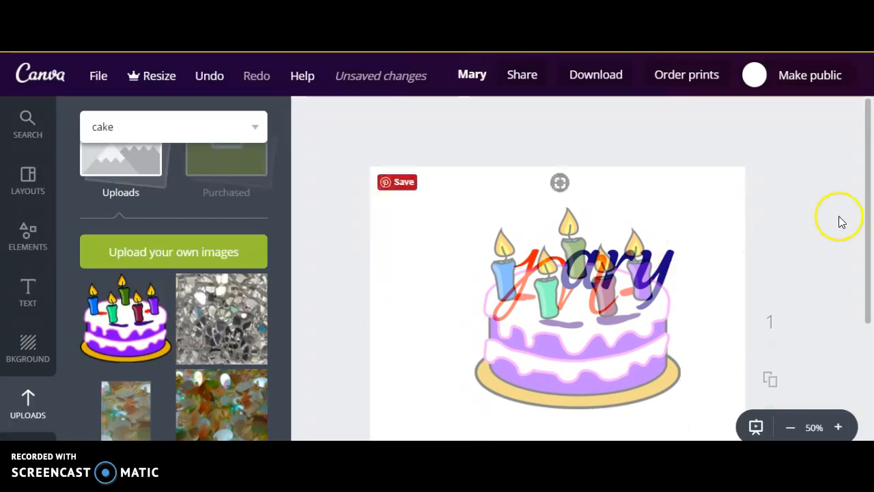
# Send the birthday cake back two layers so it sits behind both the blue letters and the red M
pyautogui.click(628, 332)
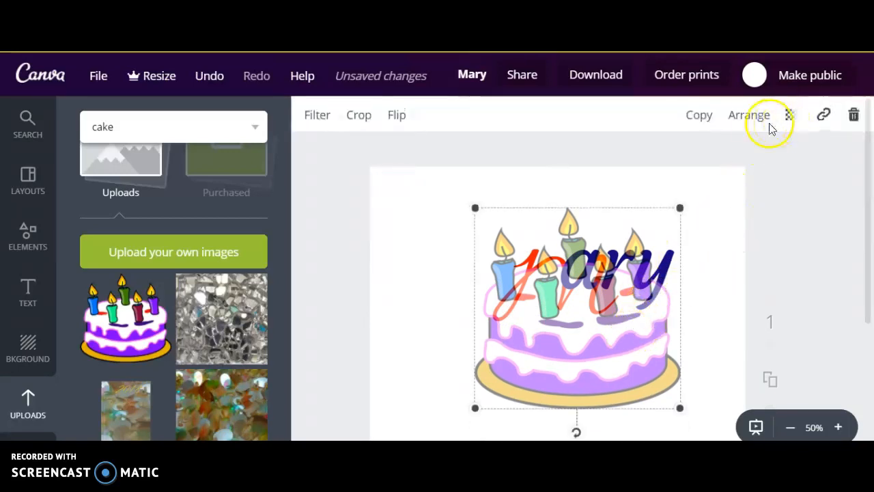
pyautogui.click(751, 117)
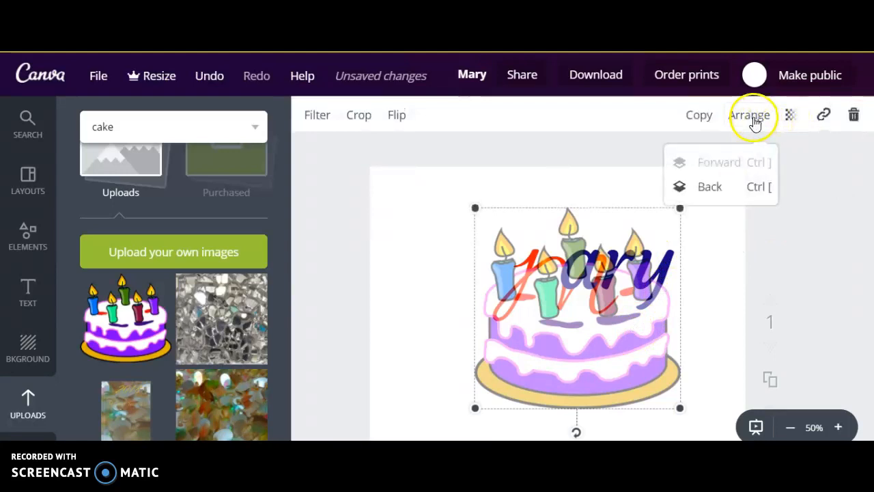
pyautogui.click(709, 197)
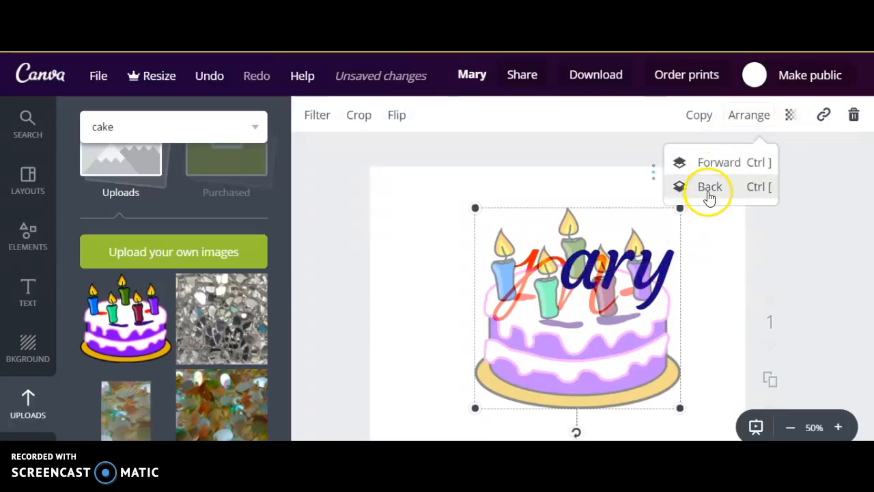
pyautogui.click(709, 197)
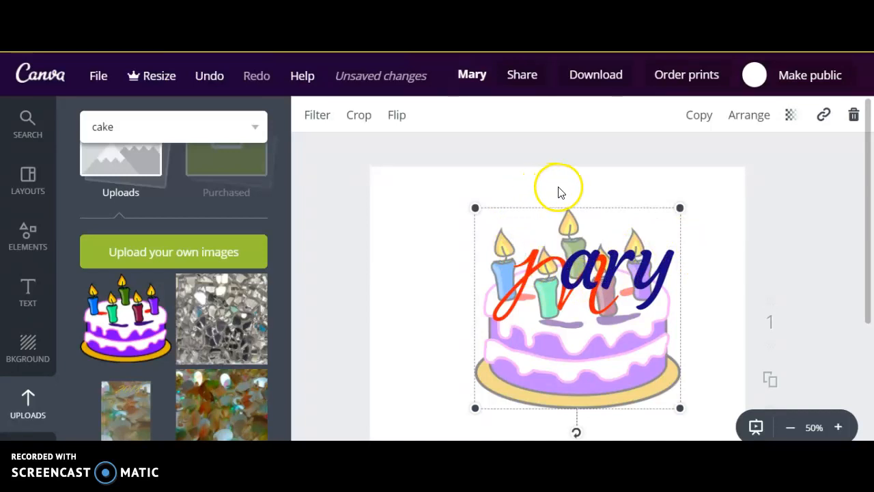
pyautogui.click(456, 220)
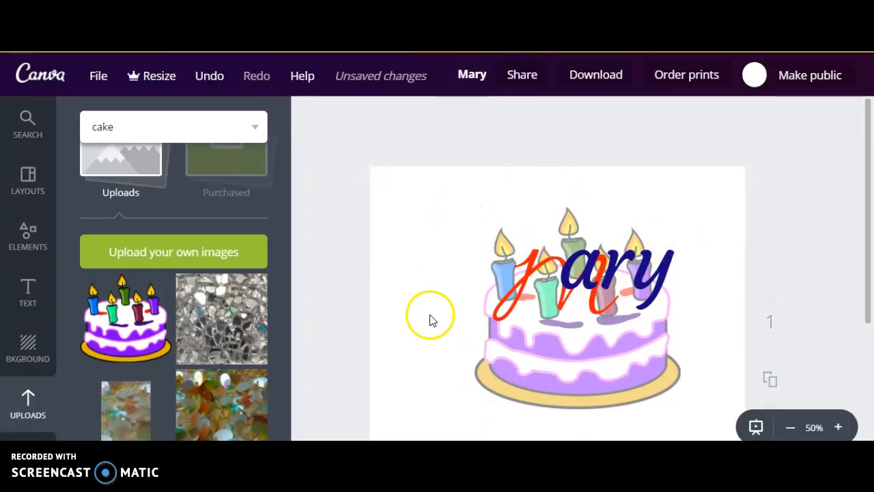
# Check the file type choices for downloading the design, then close them without downloading
pyautogui.click(593, 79)
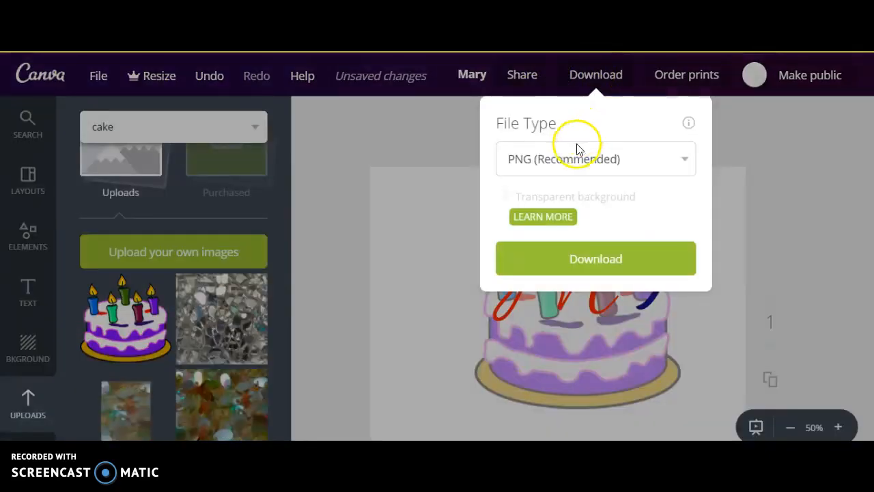
pyautogui.click(686, 164)
pyautogui.click(688, 166)
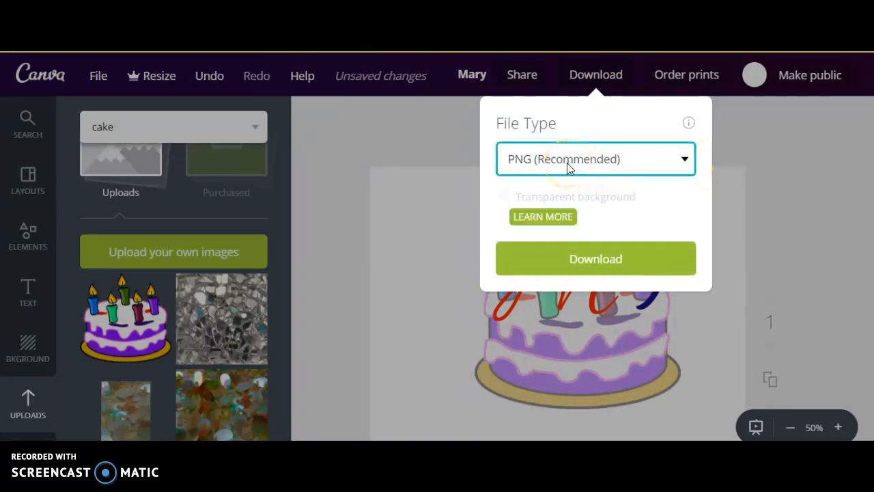
pyautogui.click(460, 186)
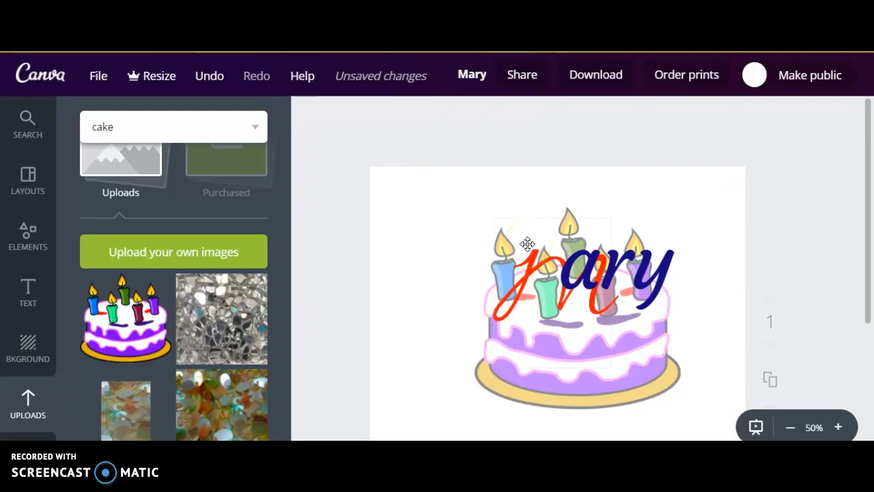
# Move the red M up and left and shift the blue letters slightly right so they follow directly after the M
pyautogui.moveTo(517, 267); pyautogui.dragTo(488, 245)
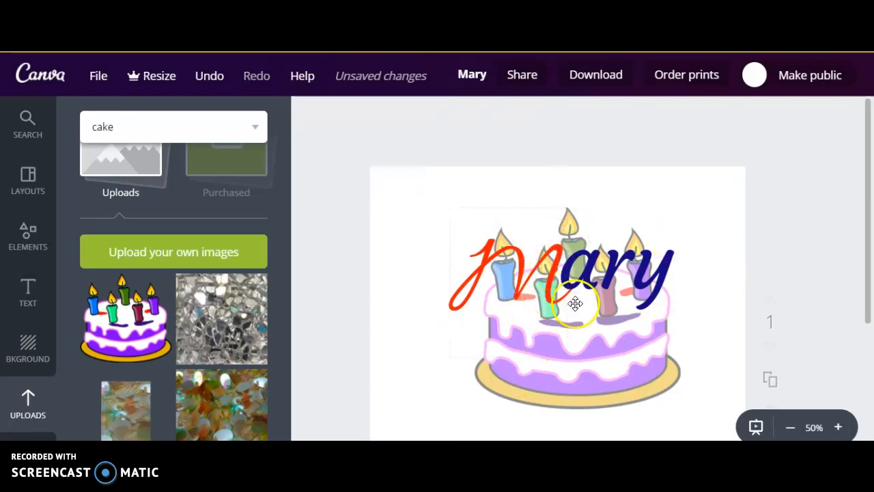
pyautogui.moveTo(564, 251); pyautogui.dragTo(574, 249)
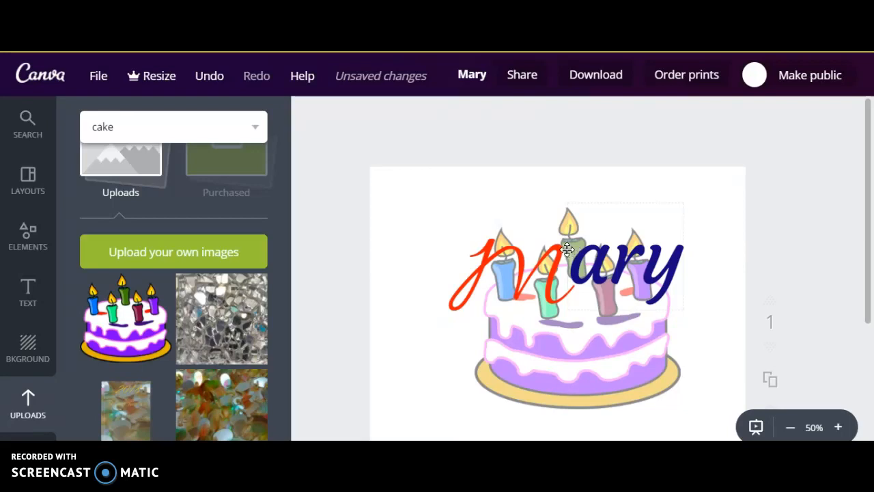
pyautogui.click(564, 250)
pyautogui.click(564, 207)
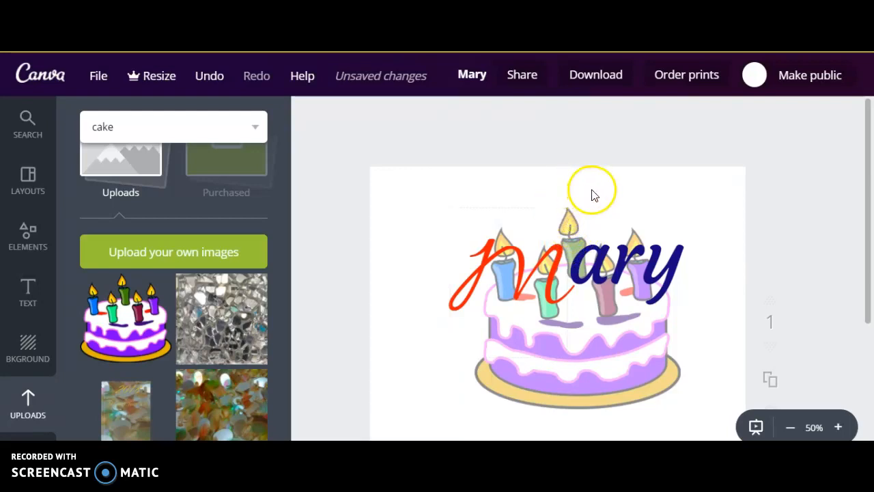